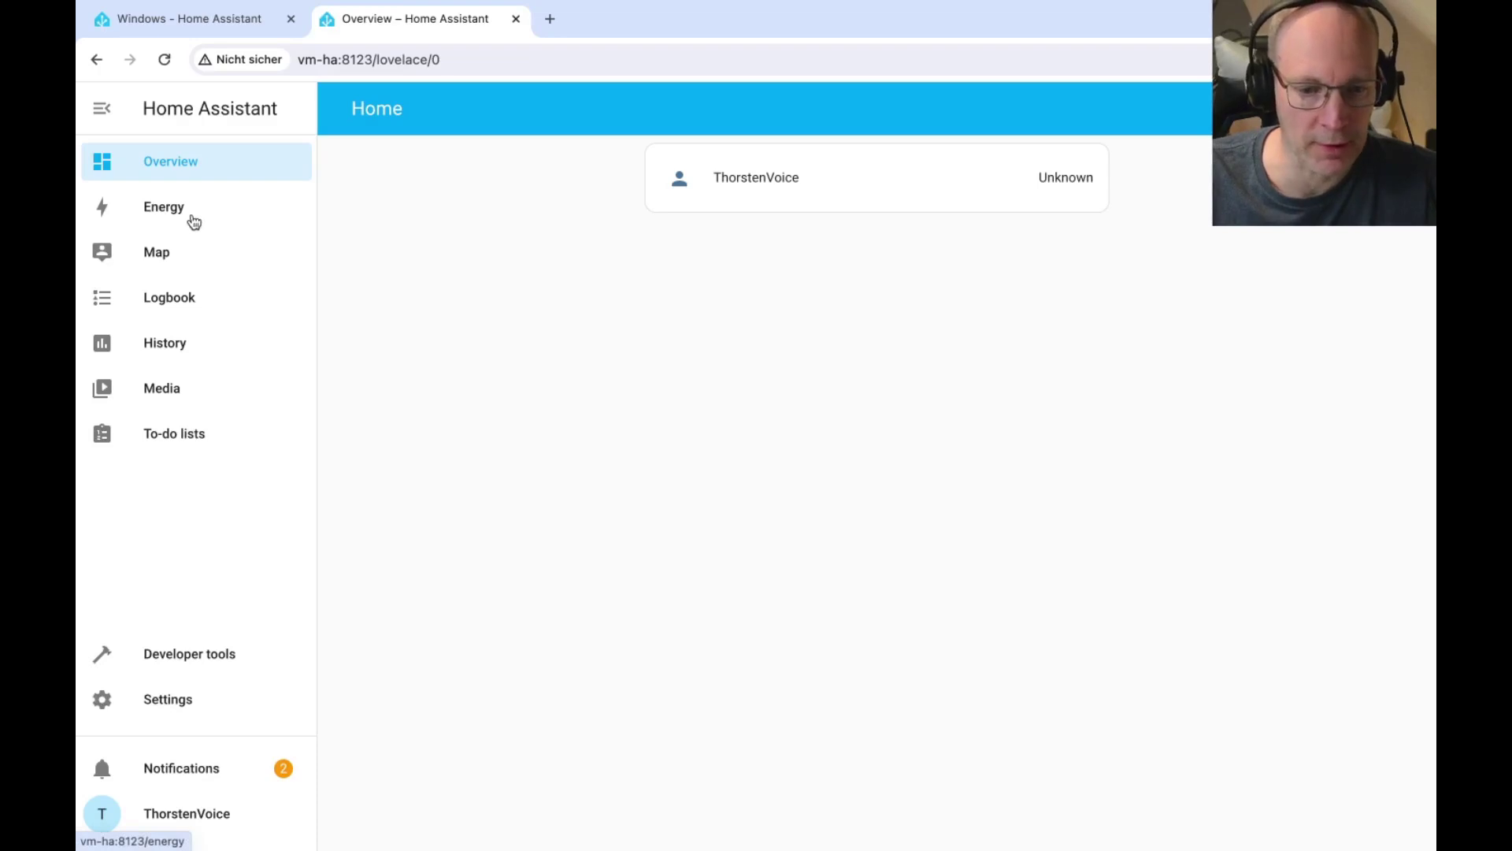
# - Look through the System settings and the About page's version info, then return to Settings
pyautogui.click(201, 704)
pyautogui.scroll(-2, 787, 615)
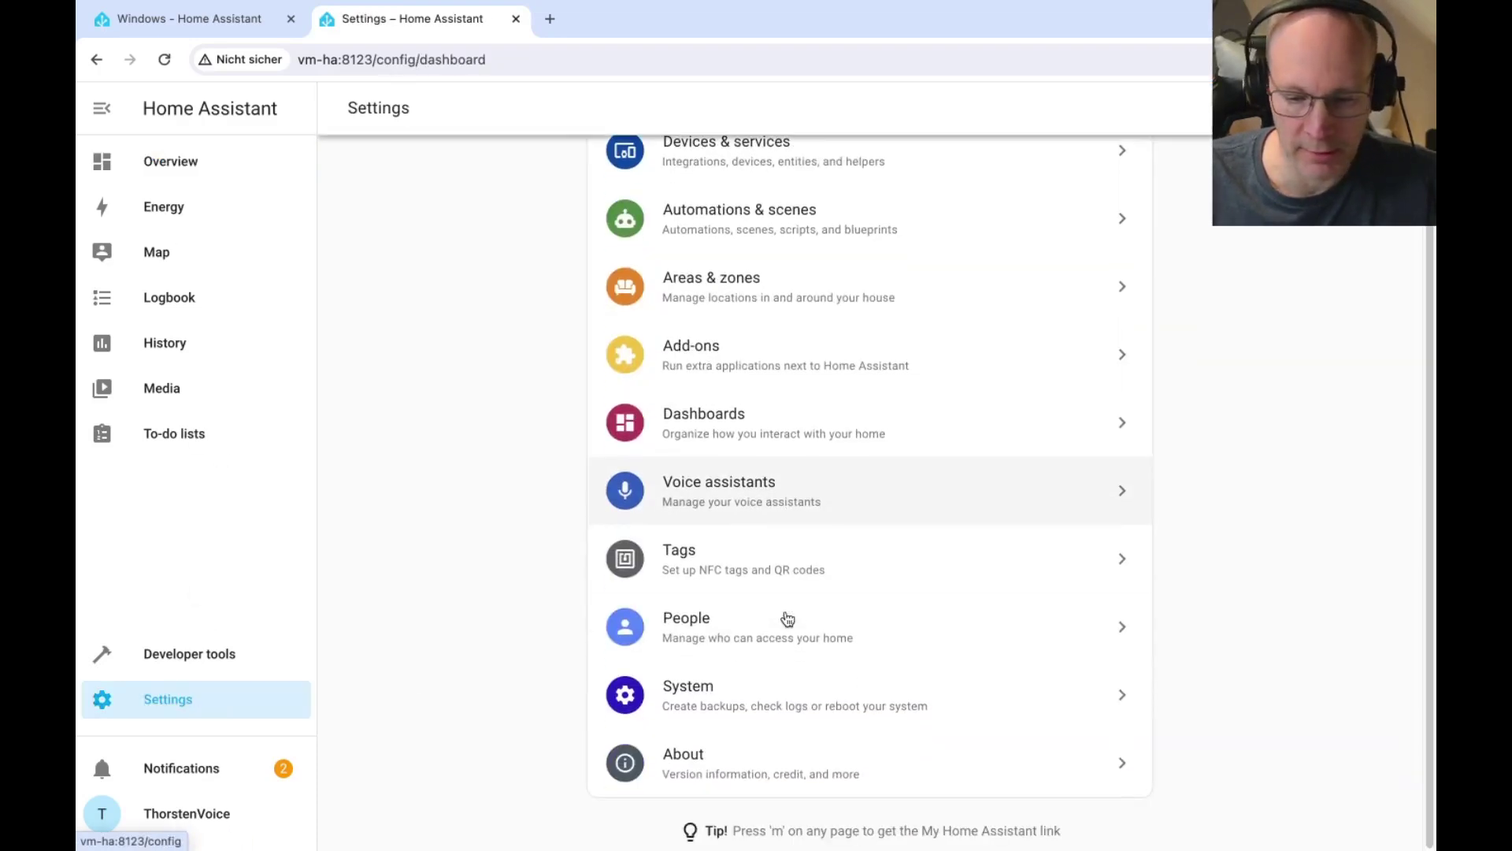
pyautogui.click(714, 701)
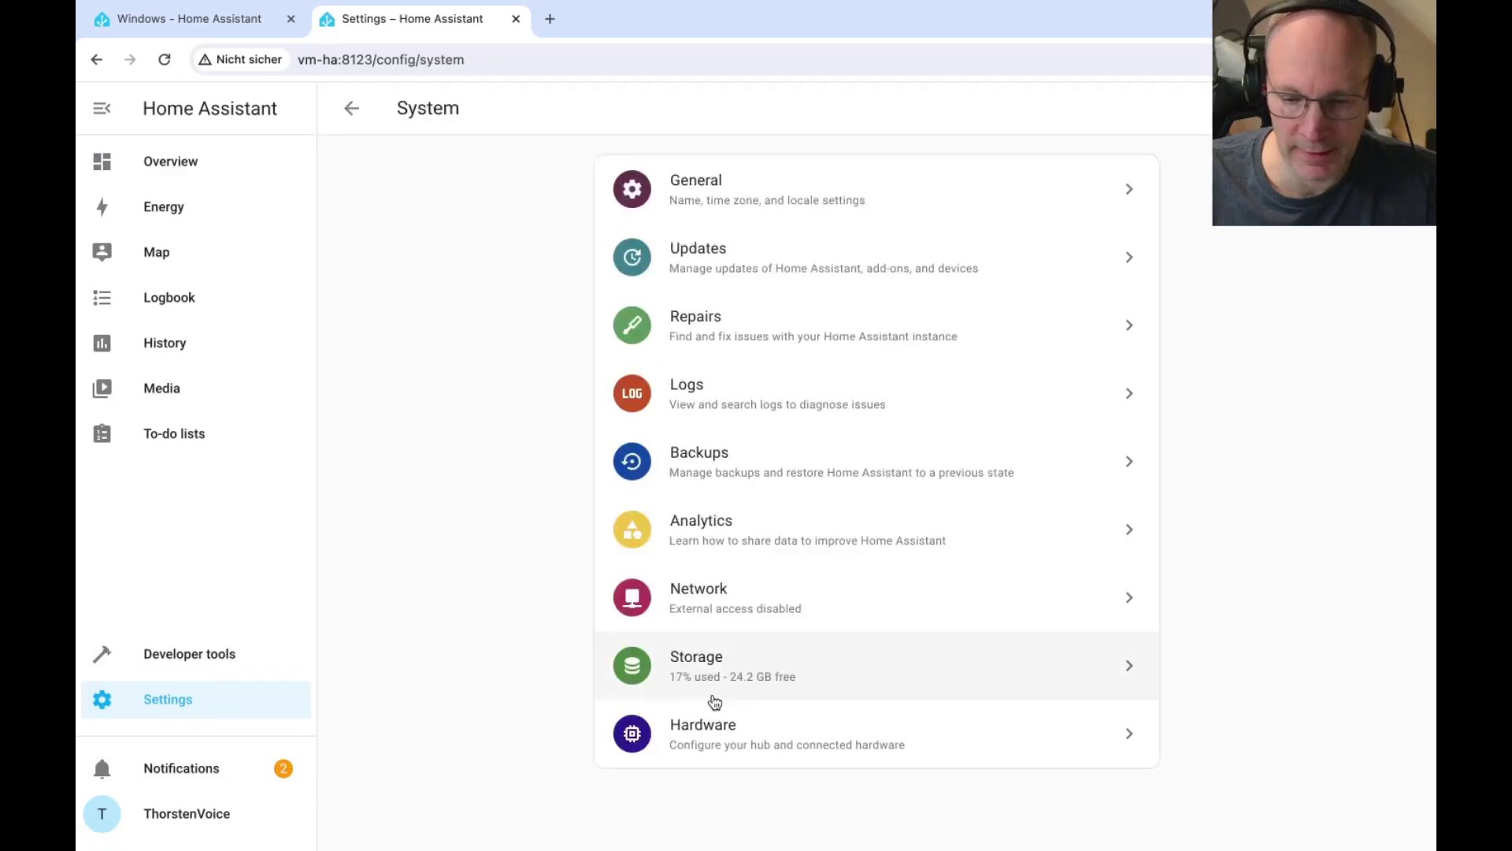
pyautogui.click(719, 596)
pyautogui.hotkey('alt', 'Left')
pyautogui.click(689, 783)
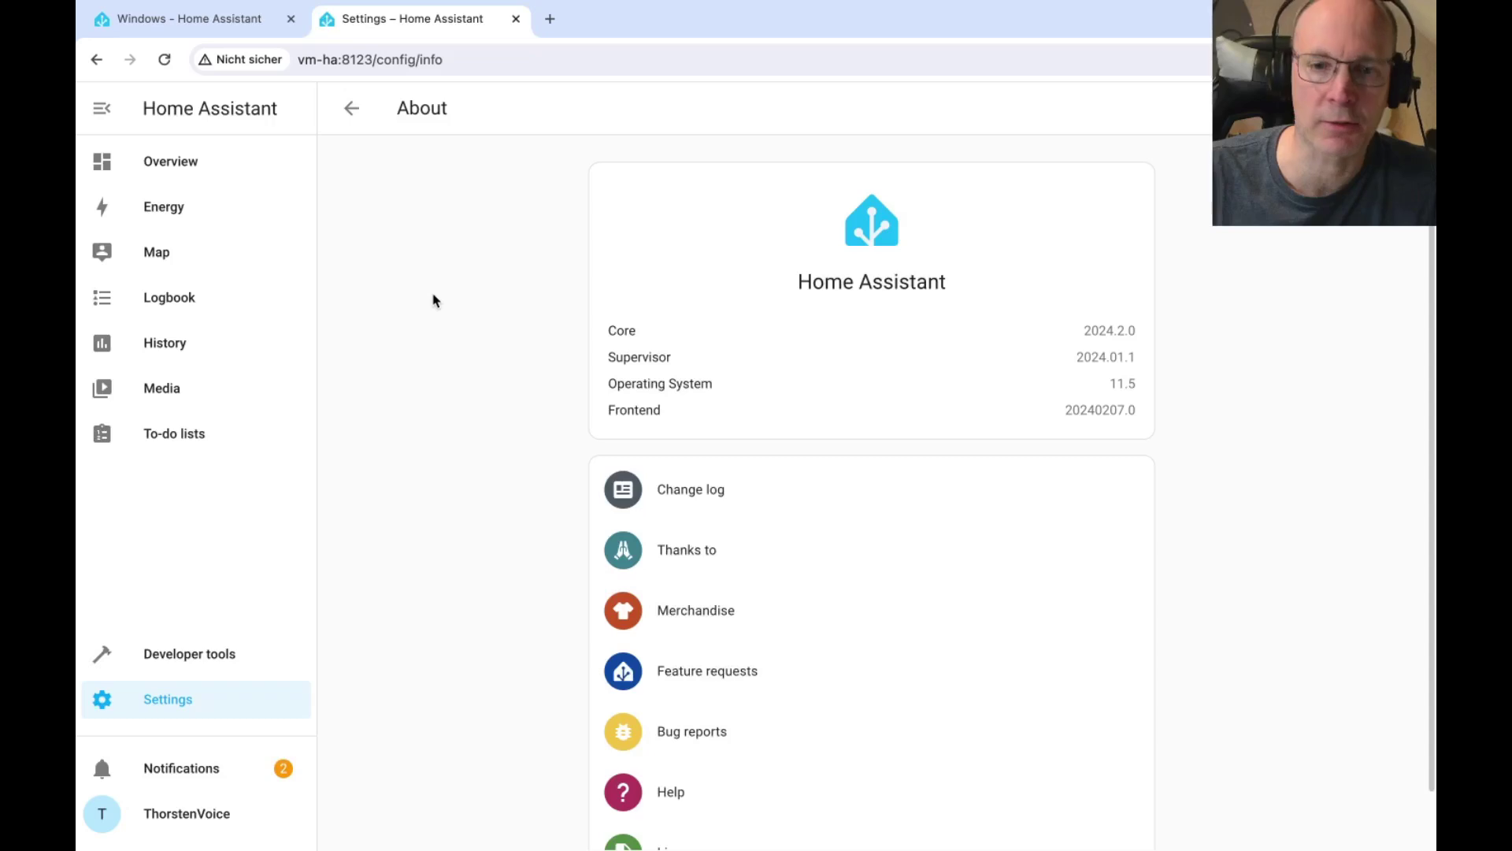
pyautogui.click(168, 699)
# - Find the Samba share add-on by searching 'samba' in the Add-on Store and install it
pyautogui.click(750, 464)
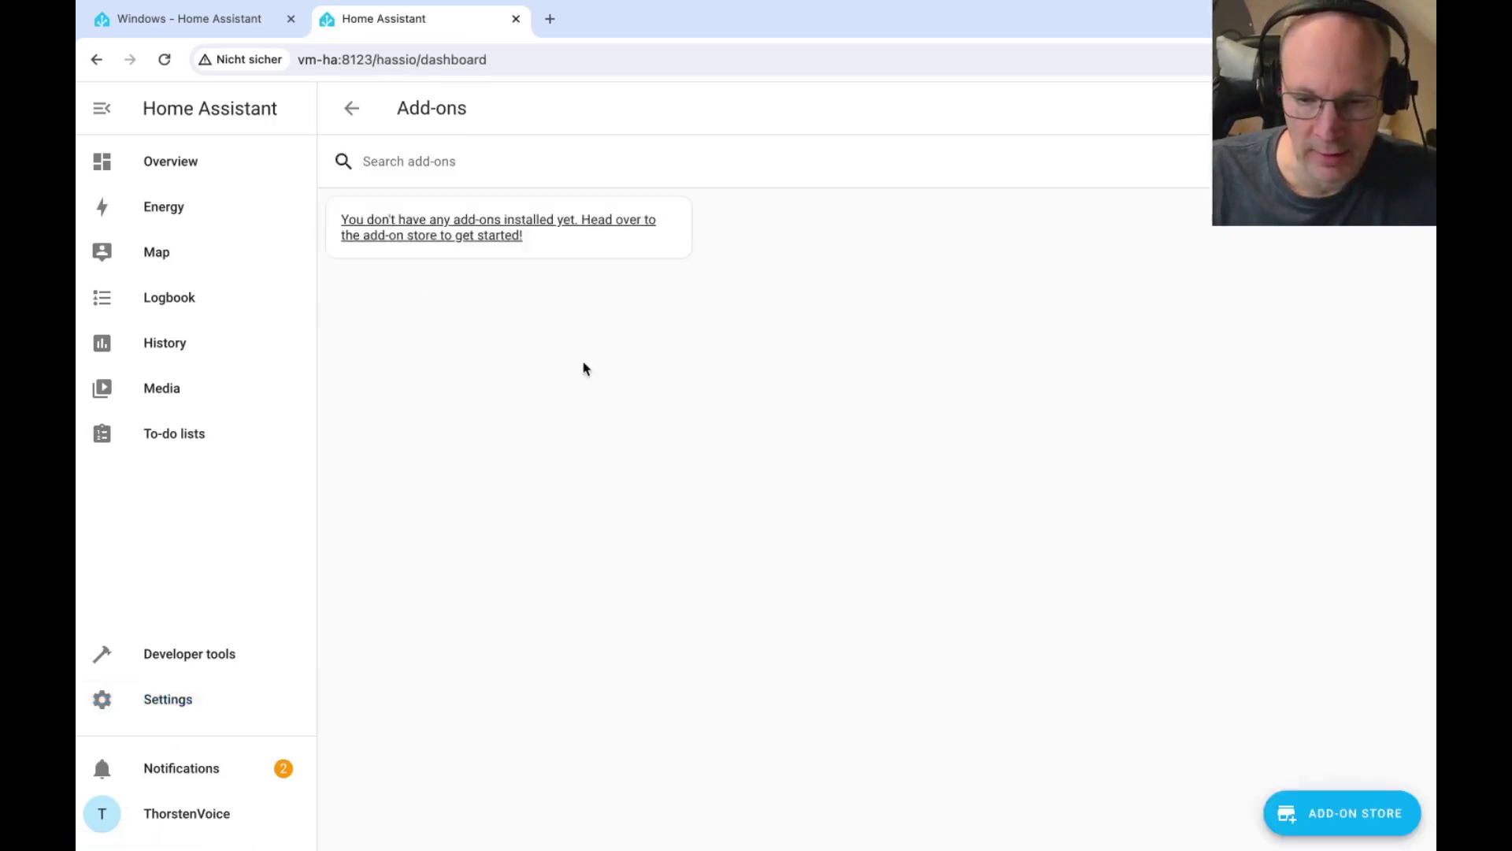
pyautogui.click(1377, 820)
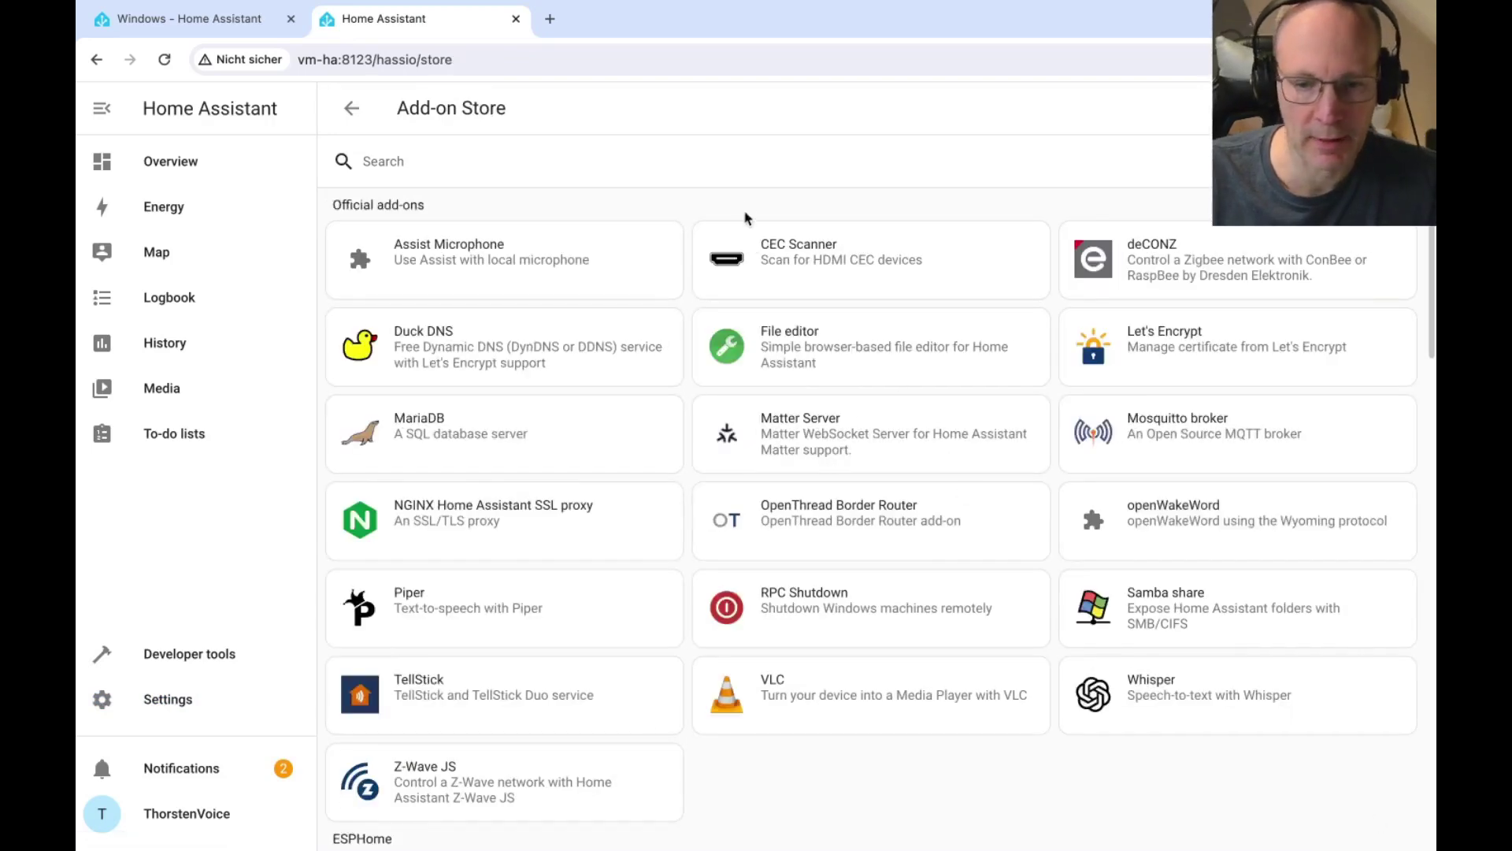
pyautogui.click(736, 166)
pyautogui.write('samba')
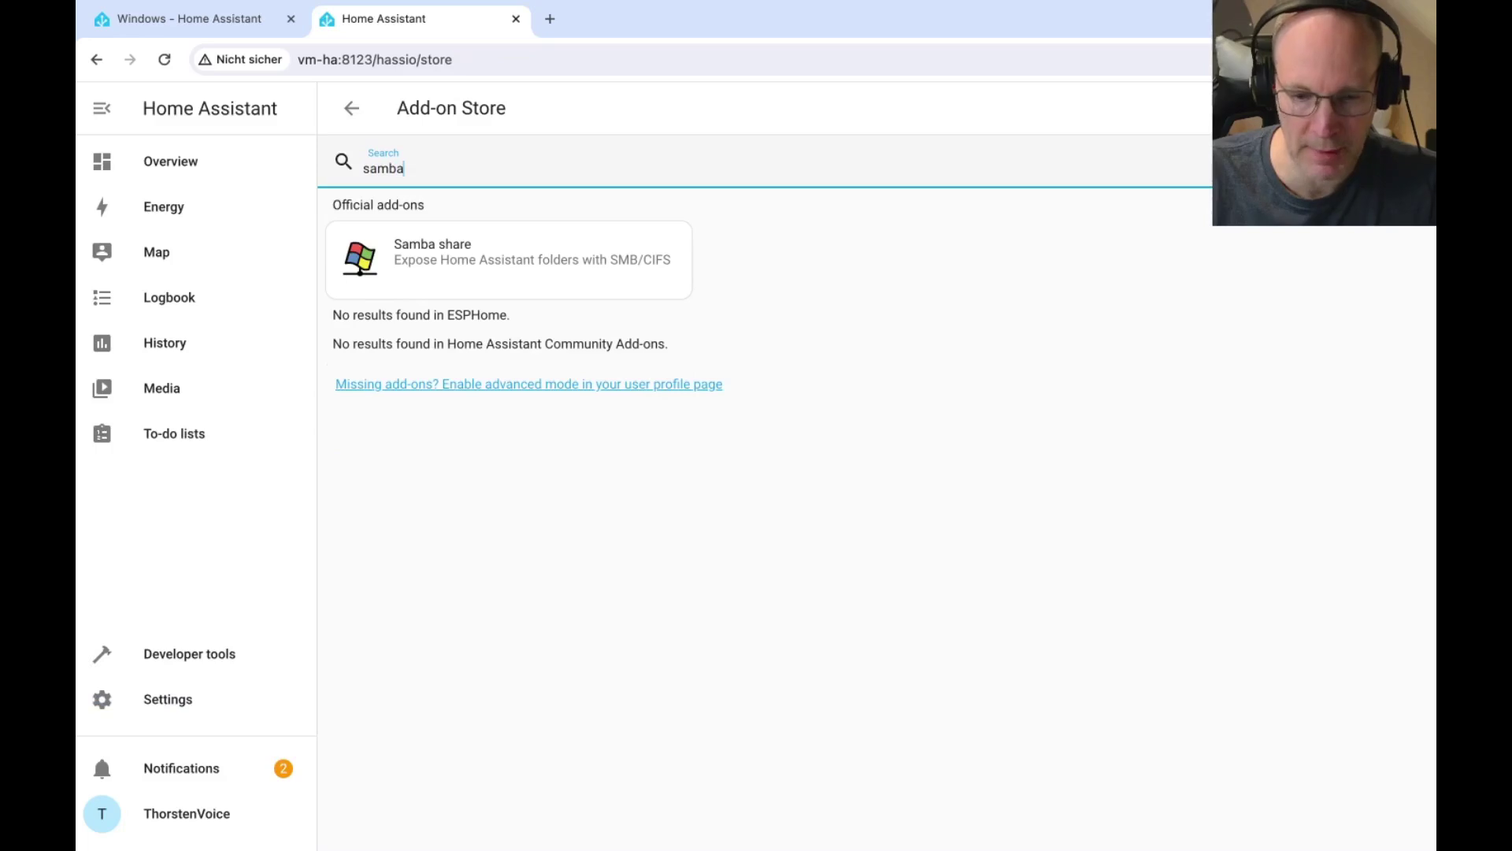
pyautogui.click(418, 263)
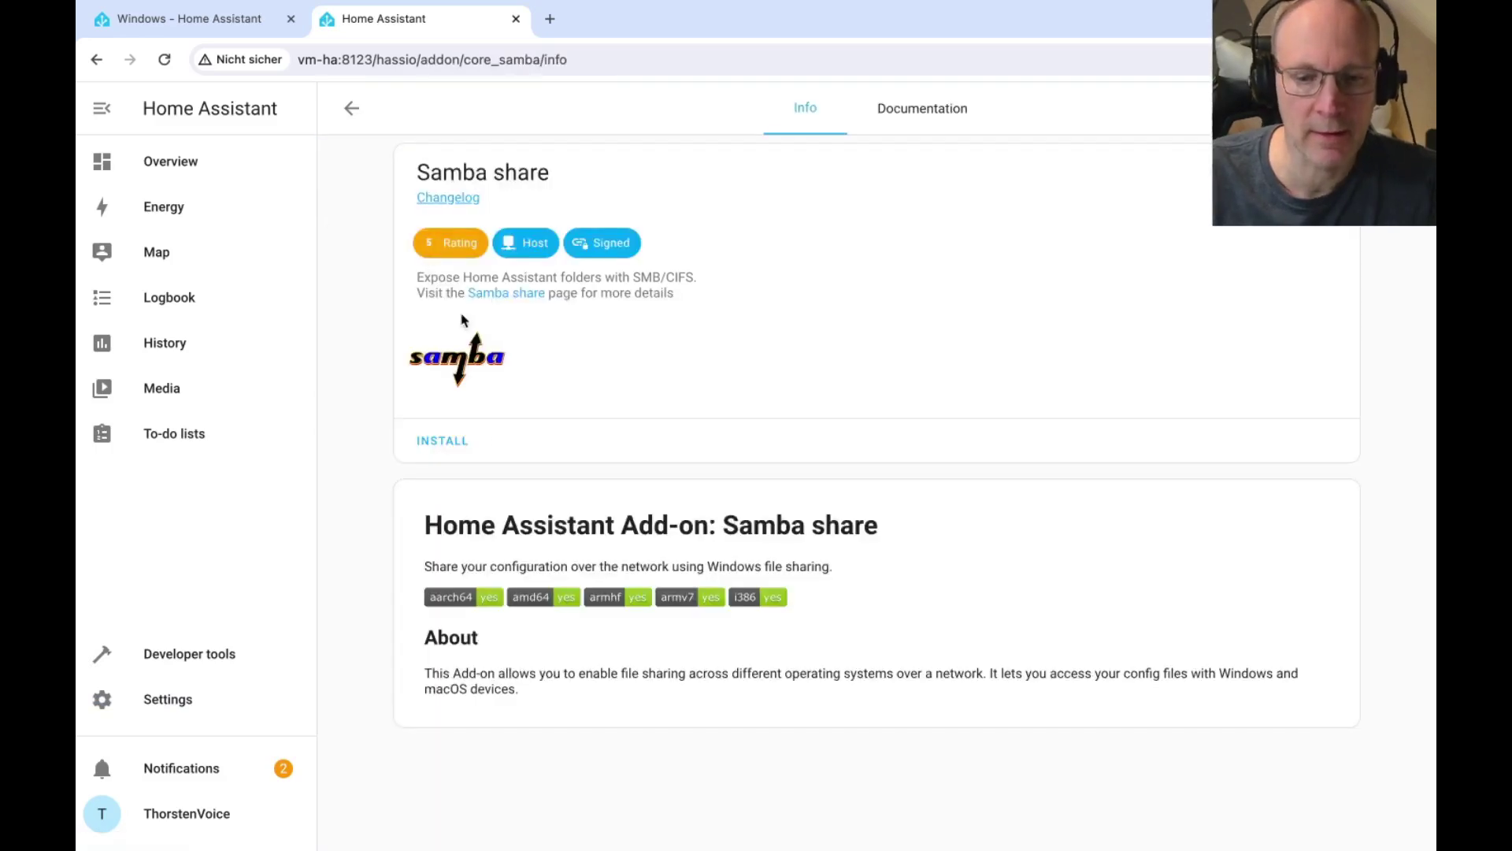
pyautogui.click(446, 449)
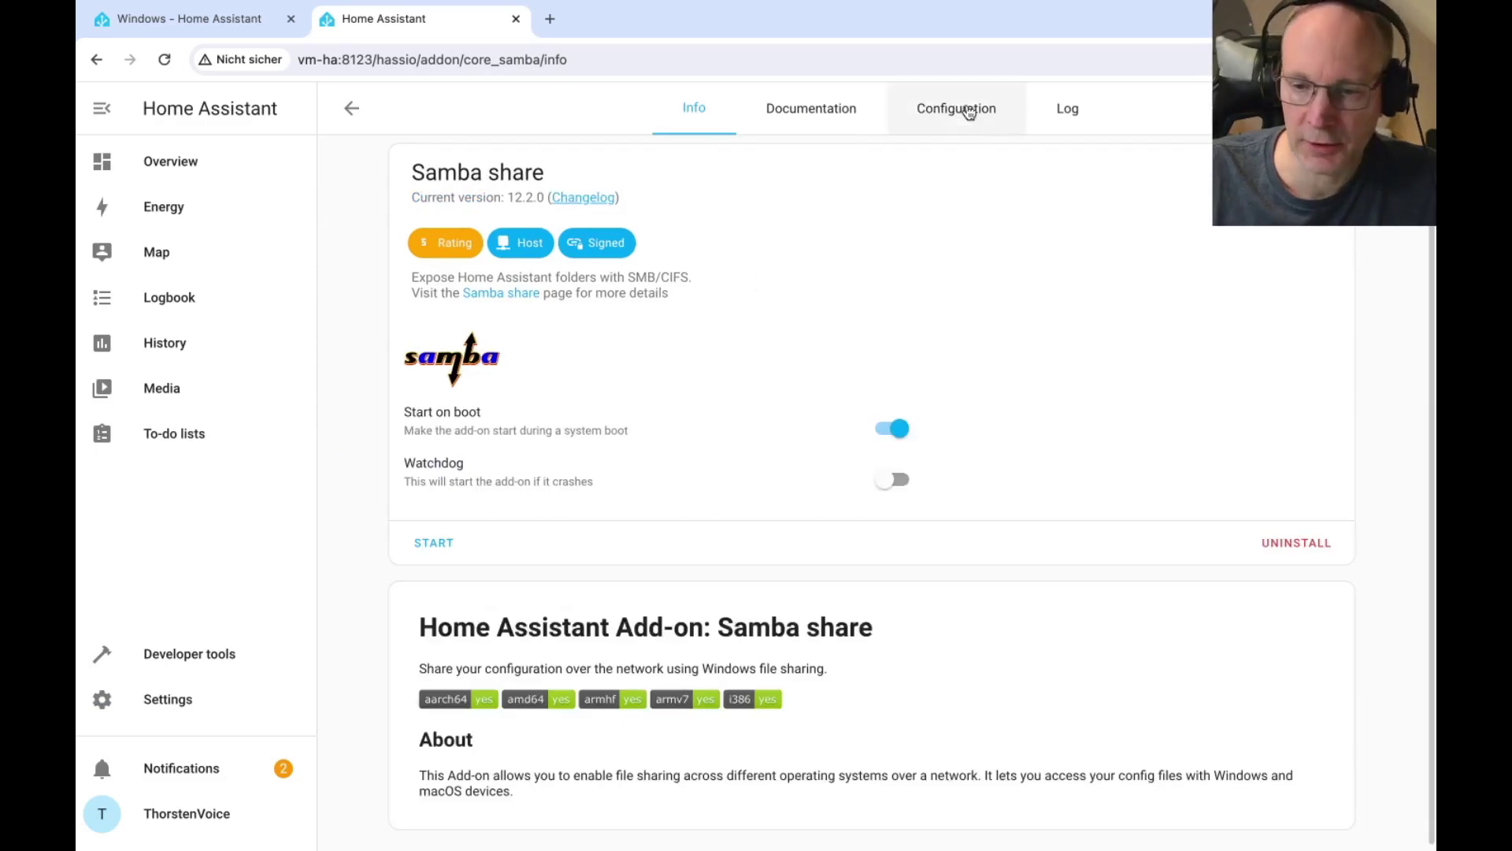
# - Set the Samba share username to 'demo', enter a password, and save the configuration
pyautogui.click(969, 110)
pyautogui.click(523, 294)
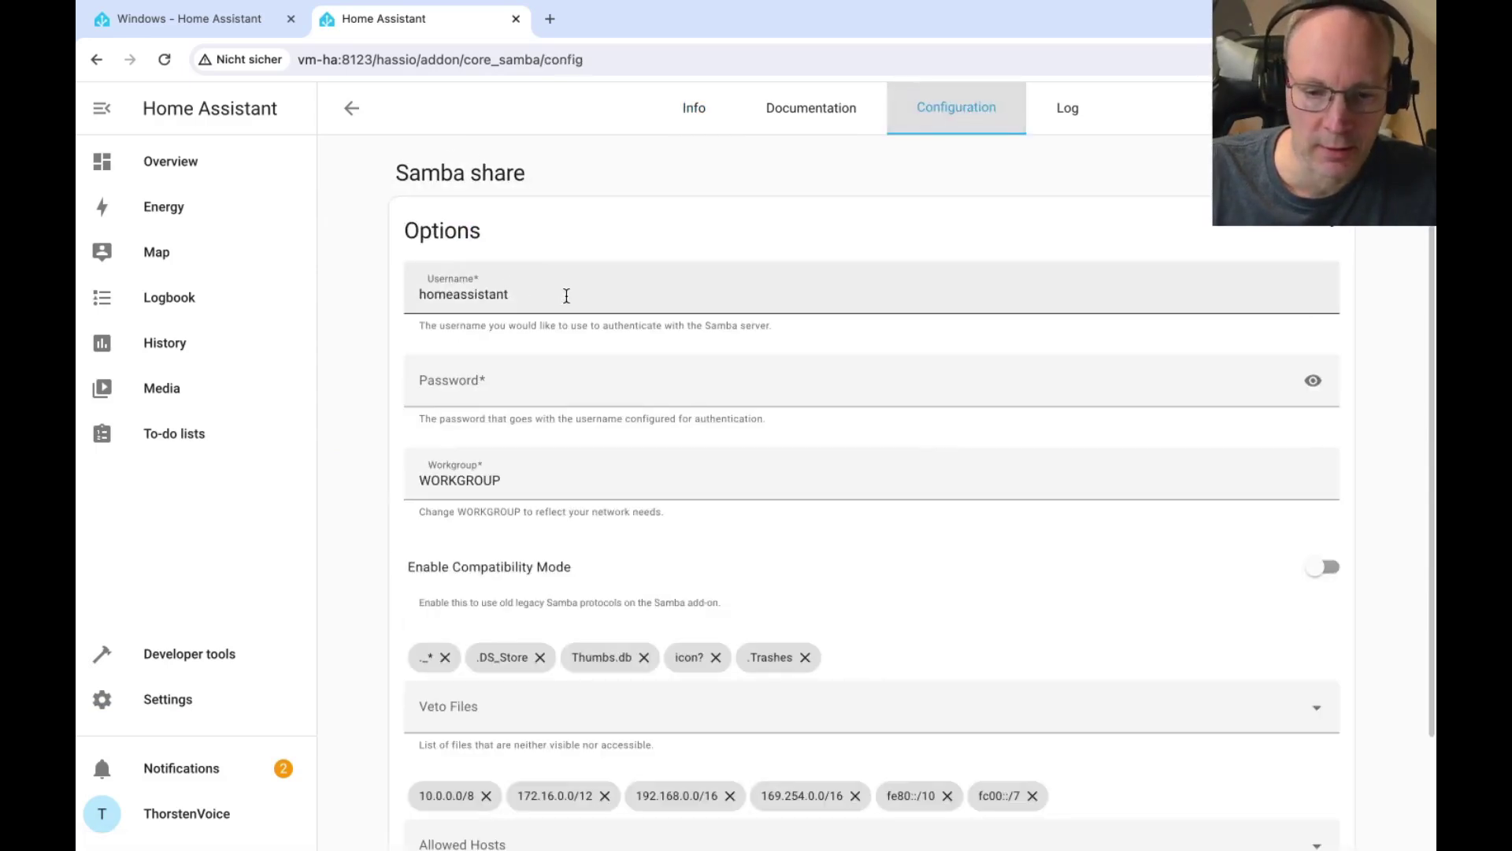
pyautogui.hotkey('ctrl', 'a')
pyautogui.write('demo')
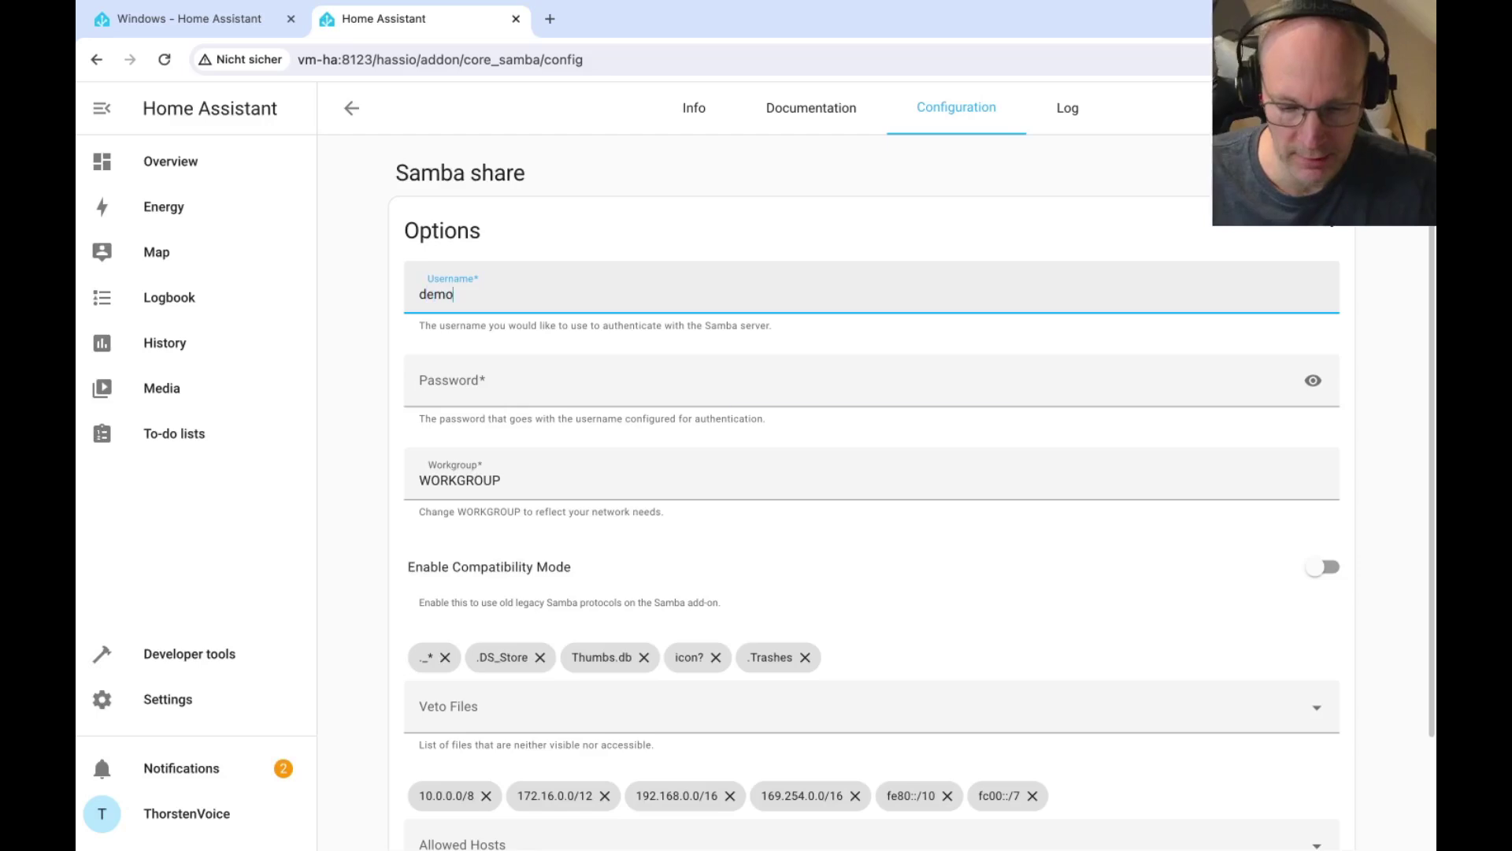
pyautogui.press('Tab')
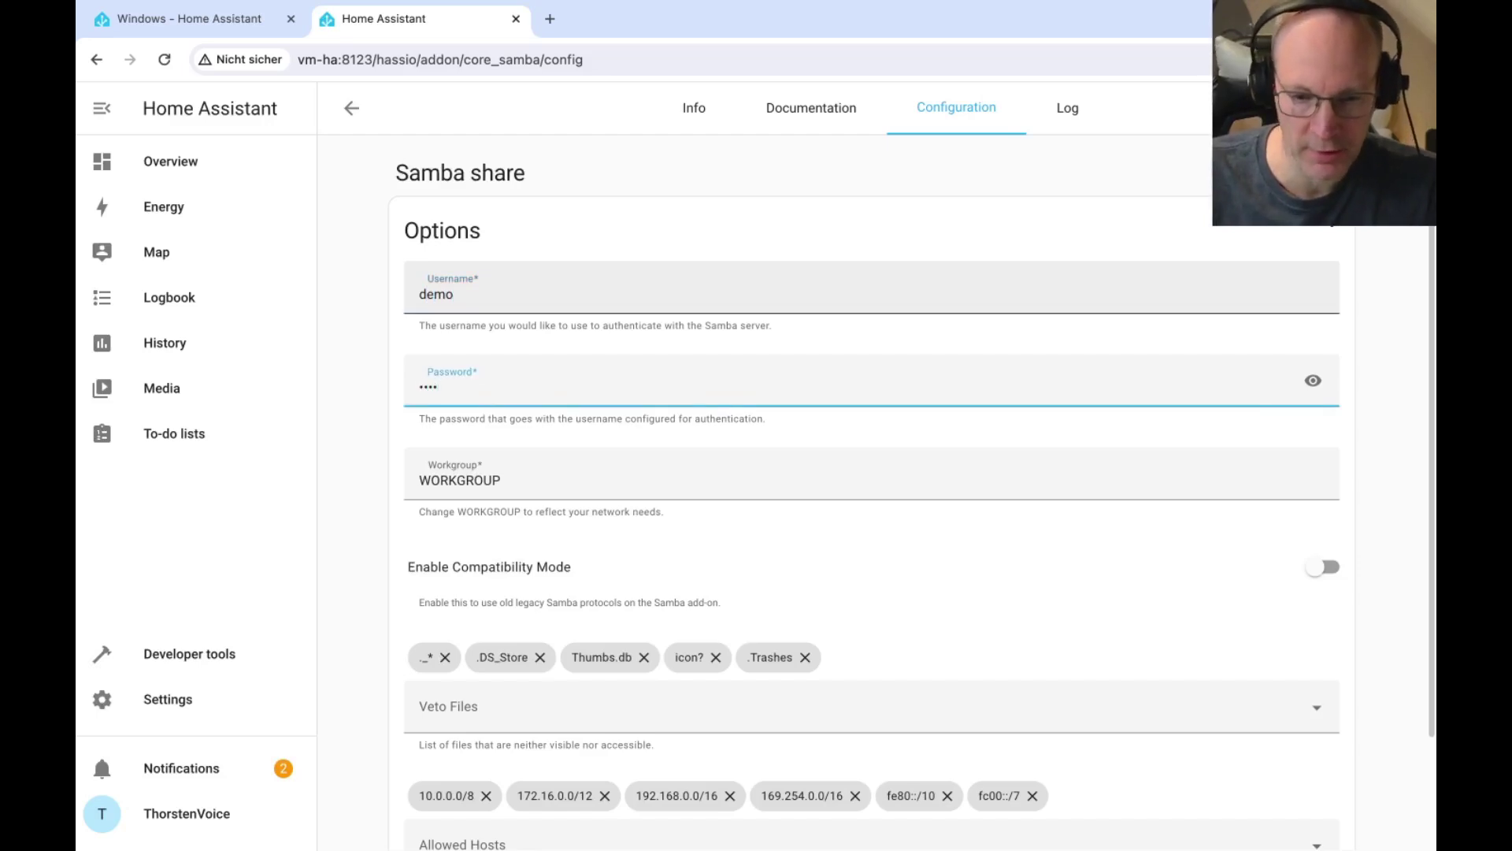
pyautogui.scroll(-2, 504, 473)
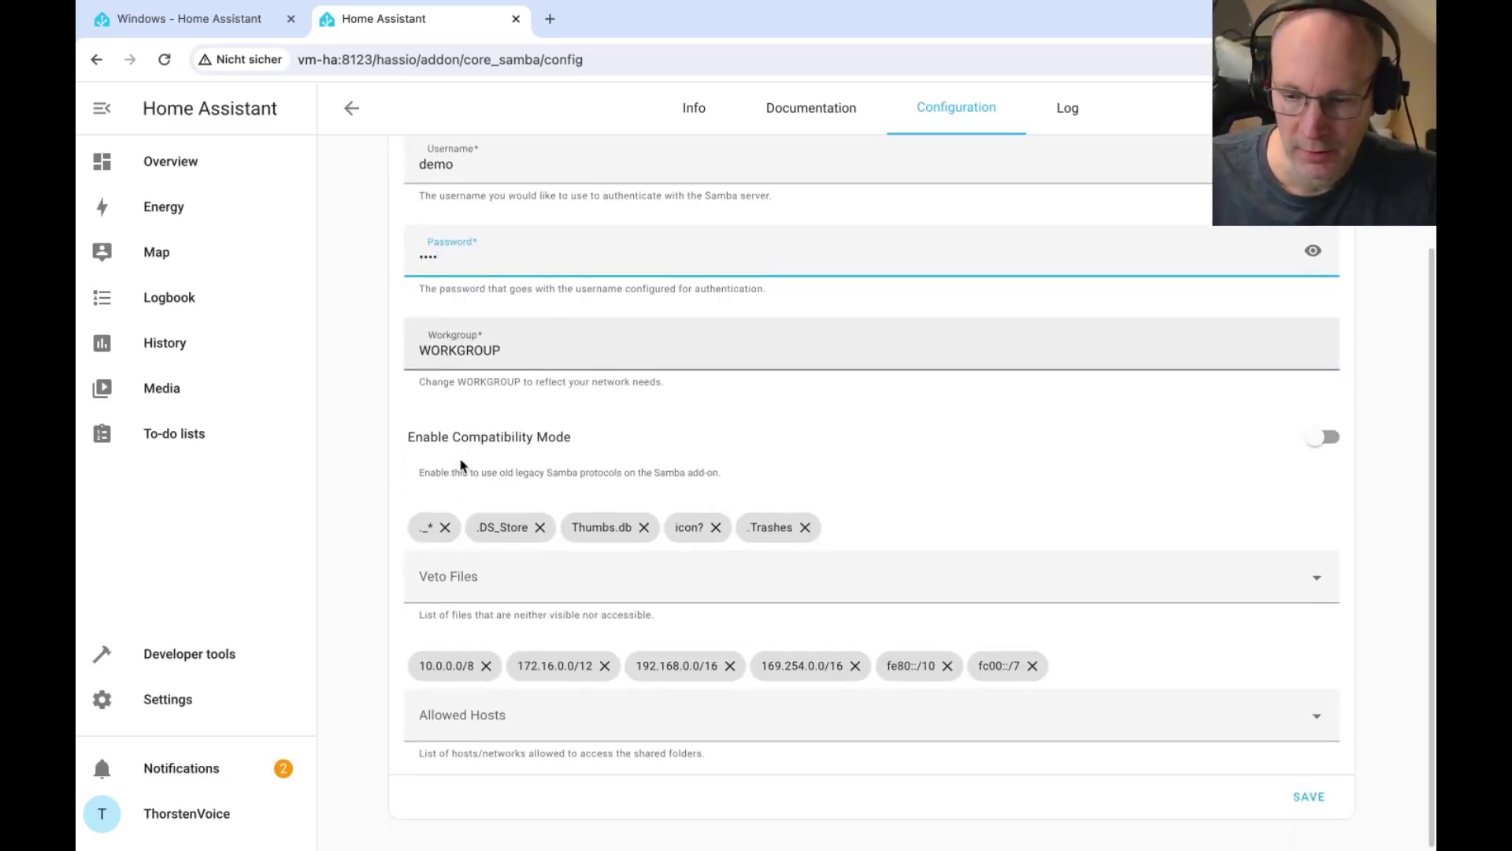
pyautogui.click(1306, 797)
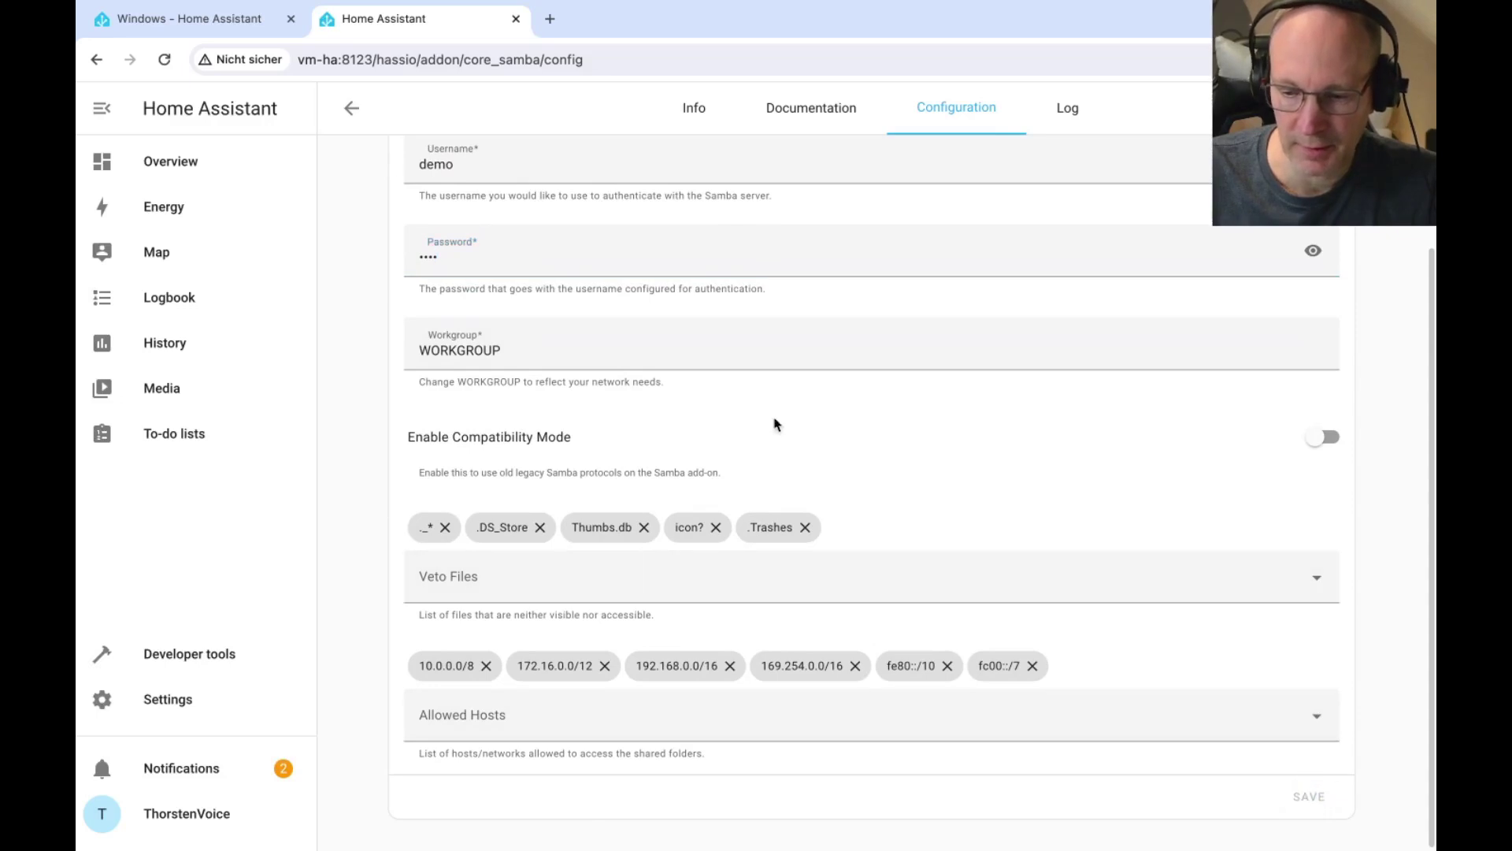
pyautogui.click(694, 108)
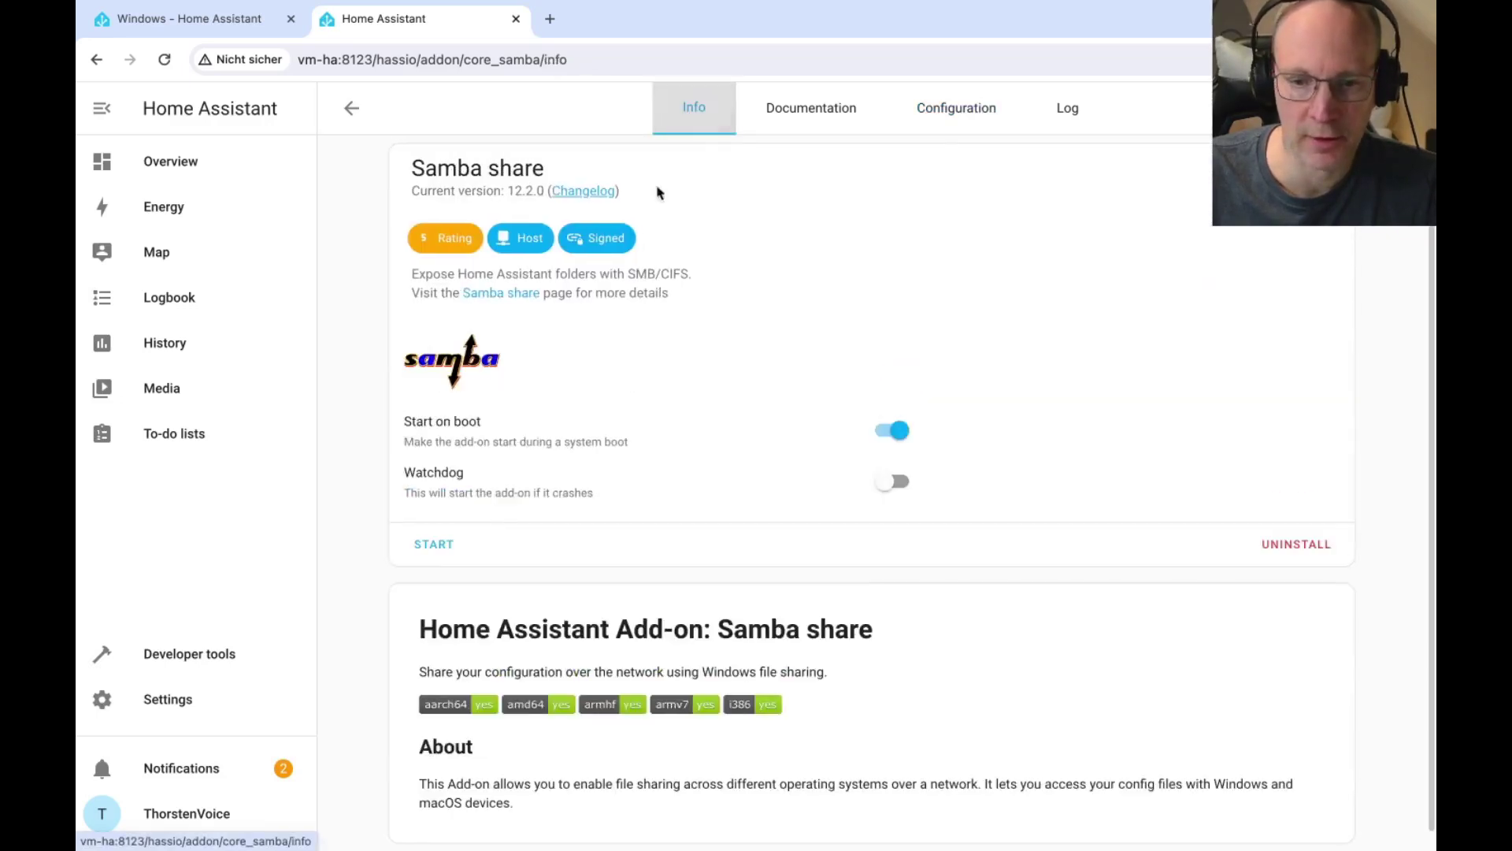
# - Start the Samba share add-on and connect Finder to the smb://vm-ha server
pyautogui.click(434, 544)
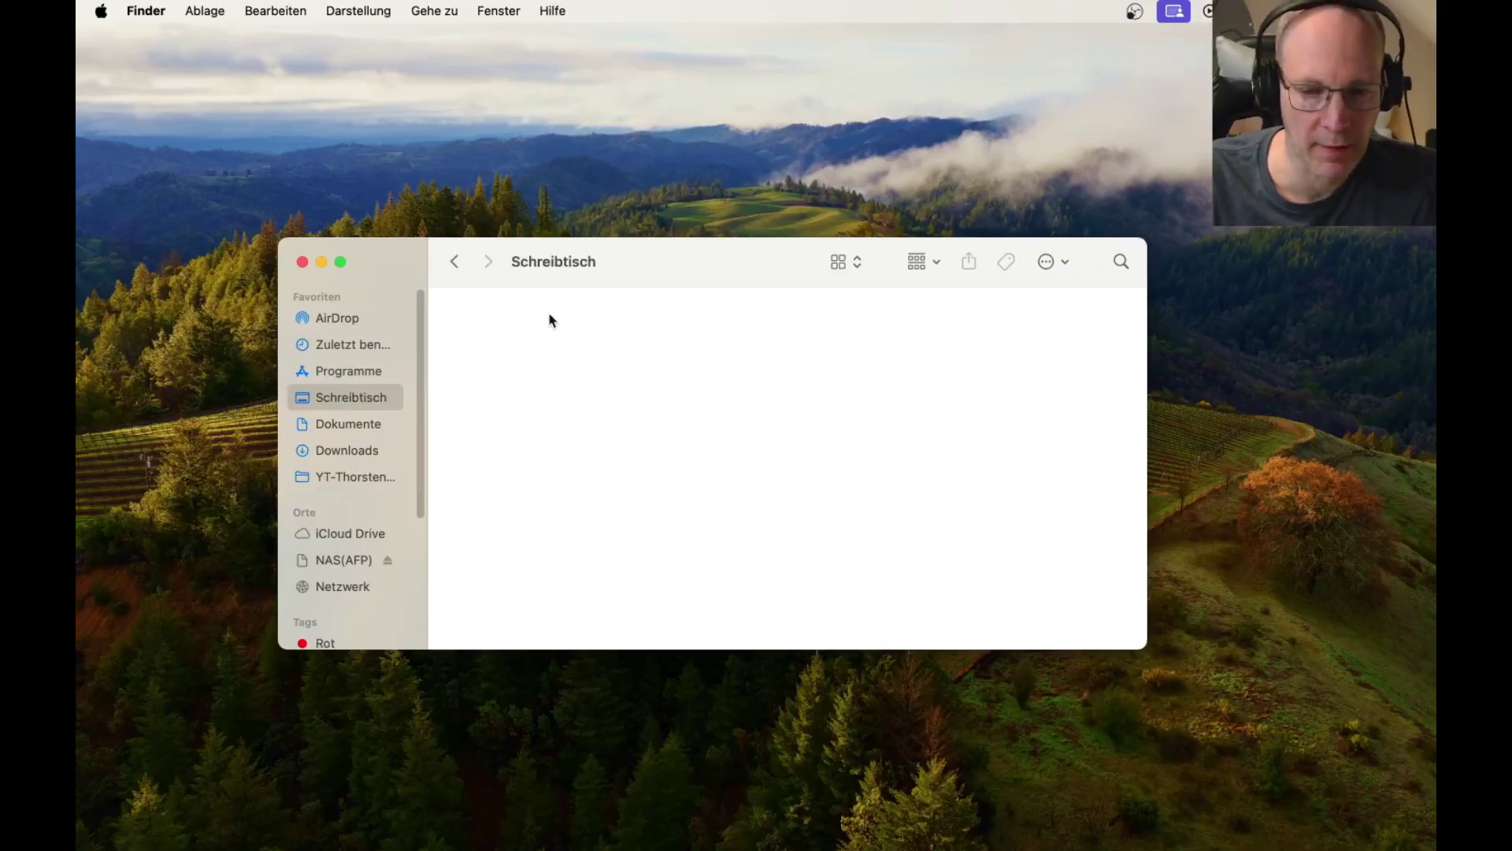
pyautogui.click(434, 11)
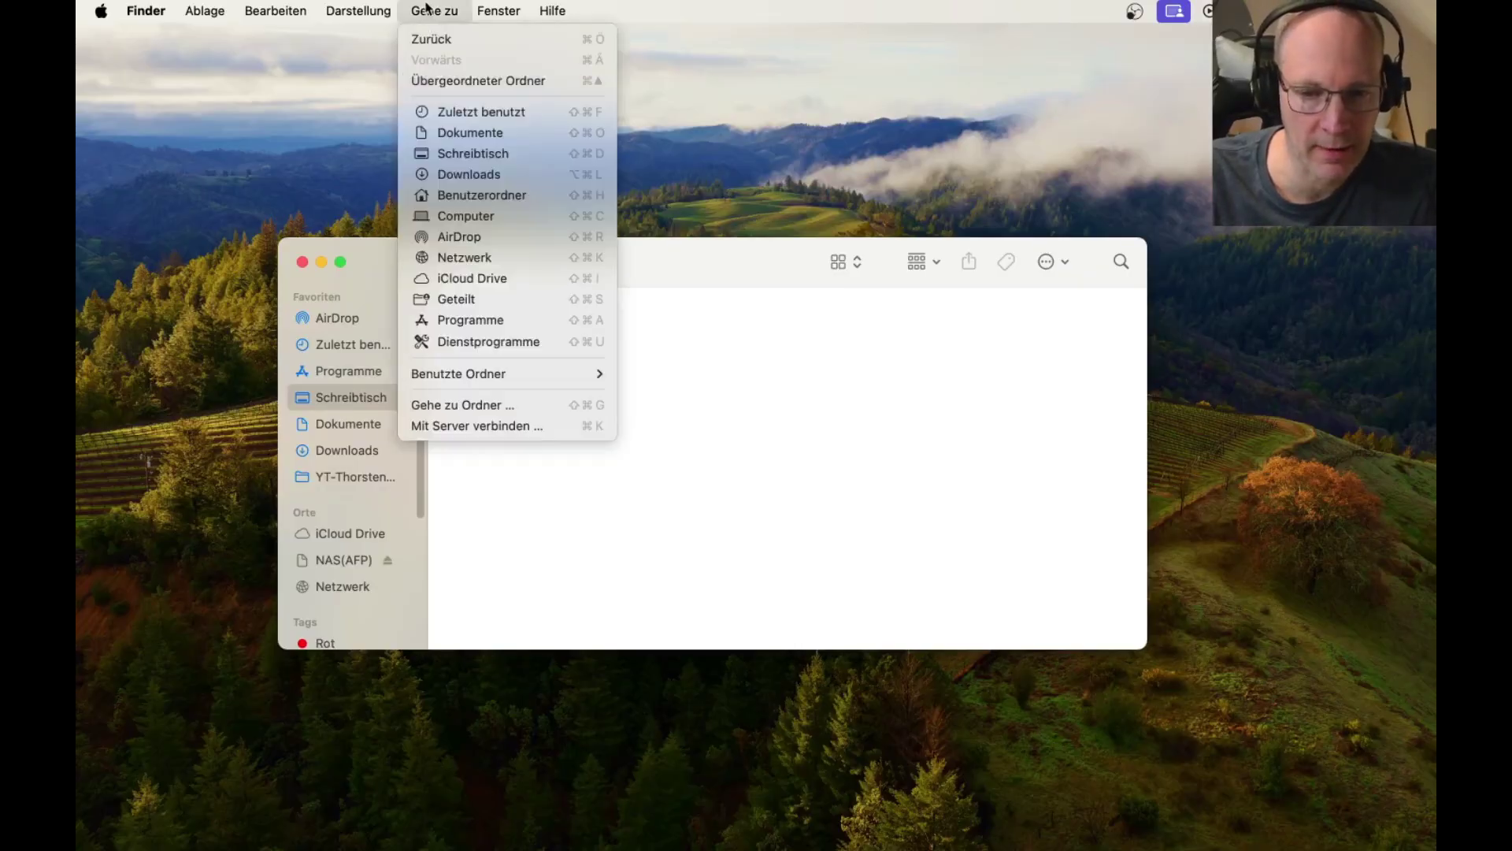
pyautogui.click(518, 426)
pyautogui.click(605, 285)
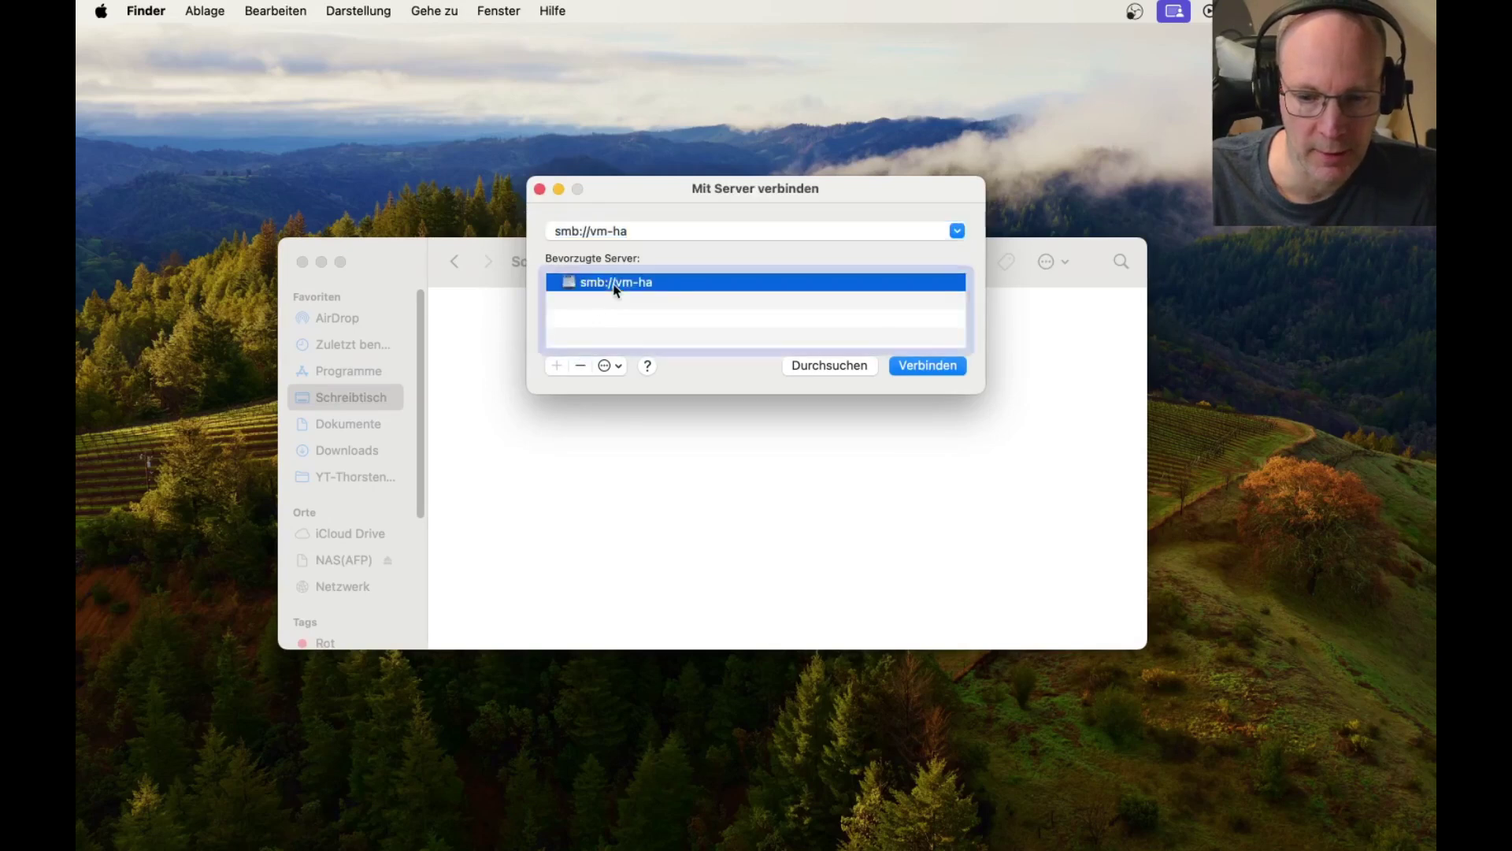
pyautogui.click(930, 366)
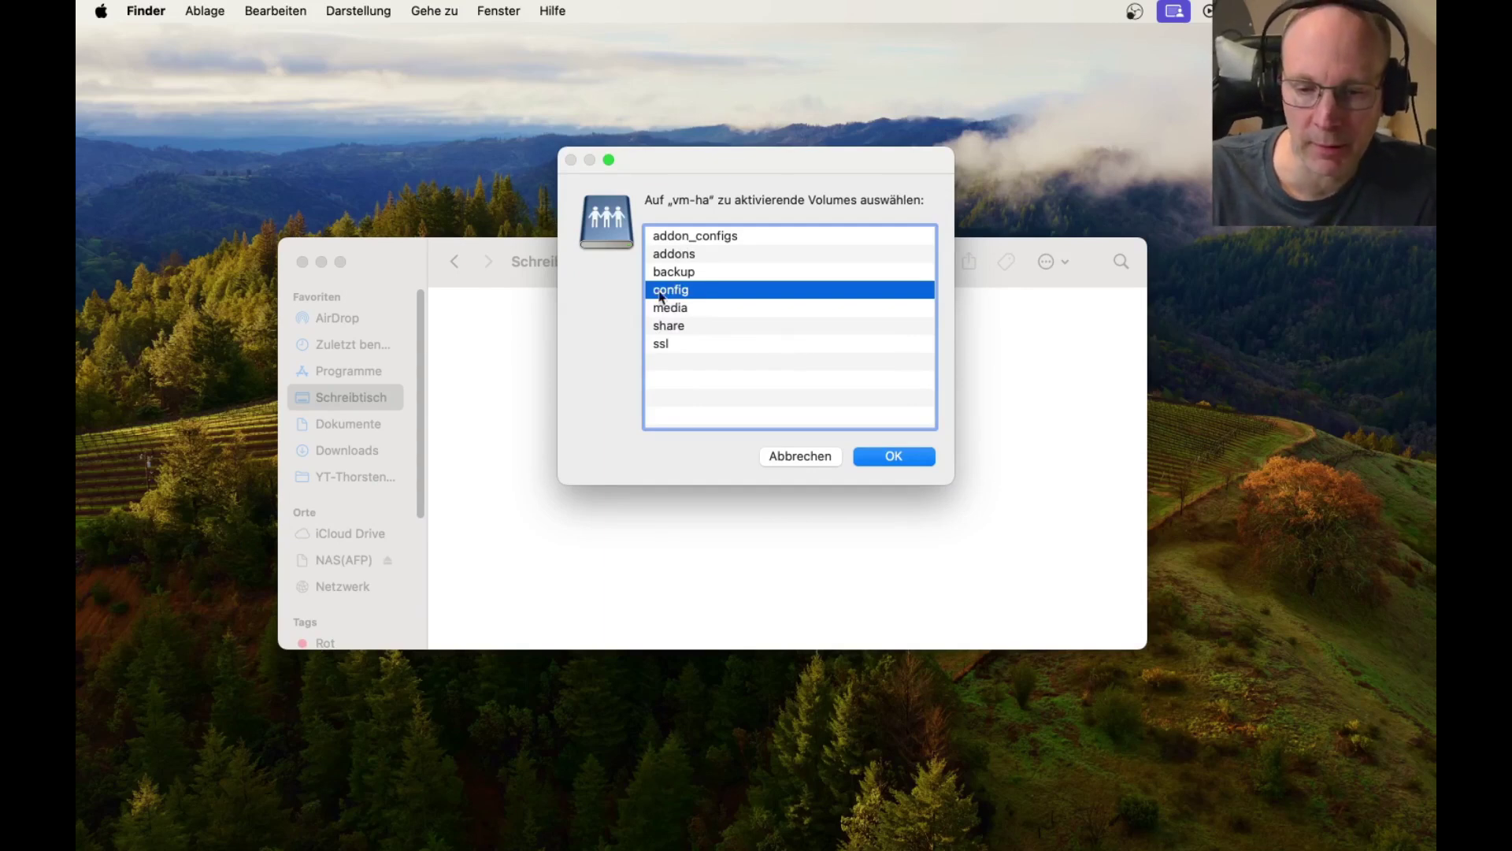
# - Mount the config share from vm-ha and bring up the context menu for configuration.yaml
pyautogui.click(877, 455)
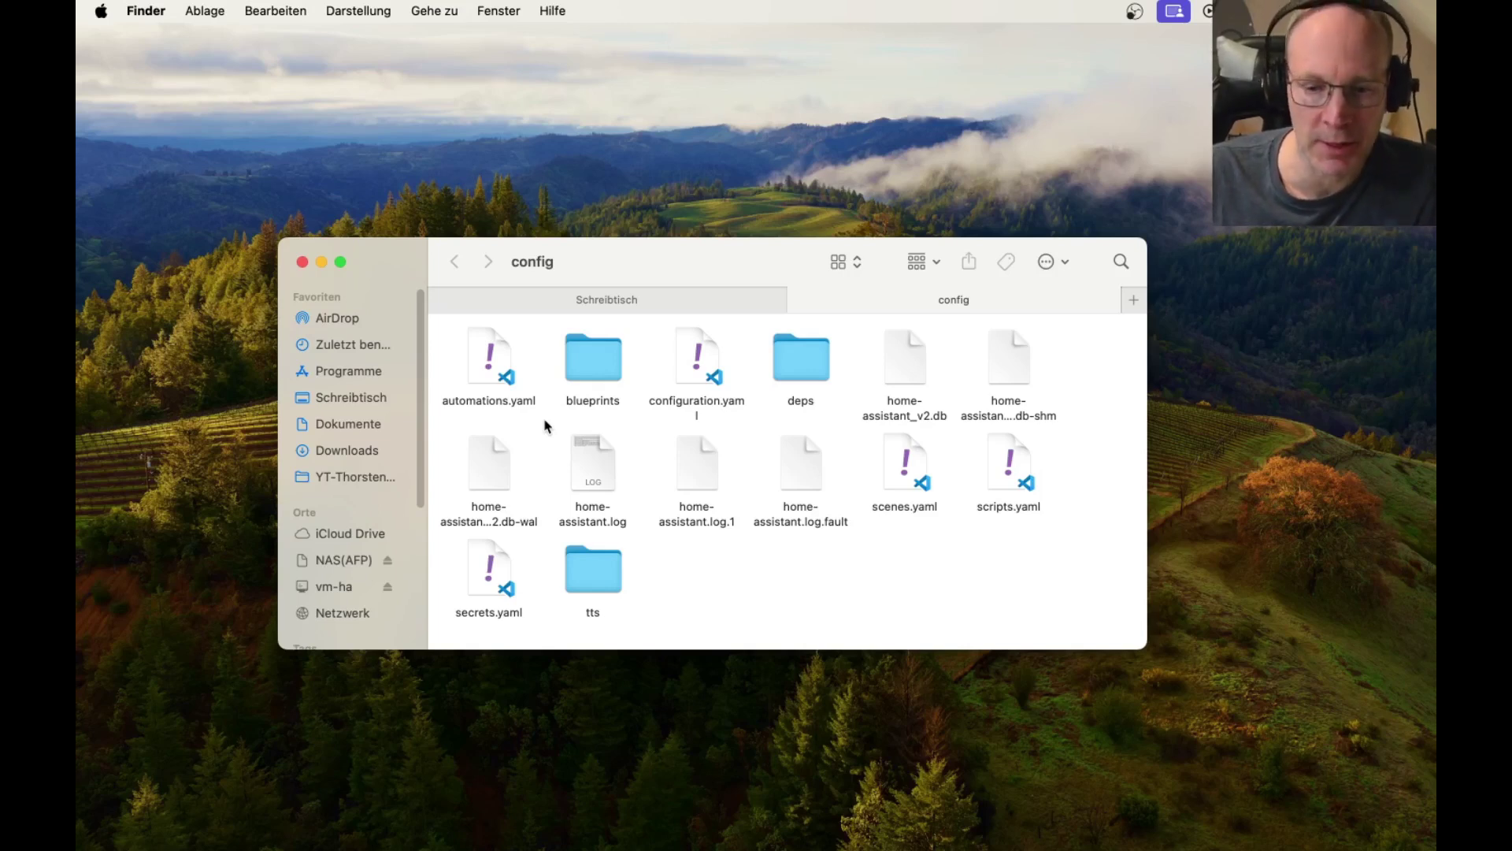
pyautogui.click(706, 362)
pyautogui.rightClick(706, 362)
# - Open configuration.yaml in Visual Studio Code and dismiss the restricted-mode and language-pack notices
pyautogui.moveTo(815, 388)
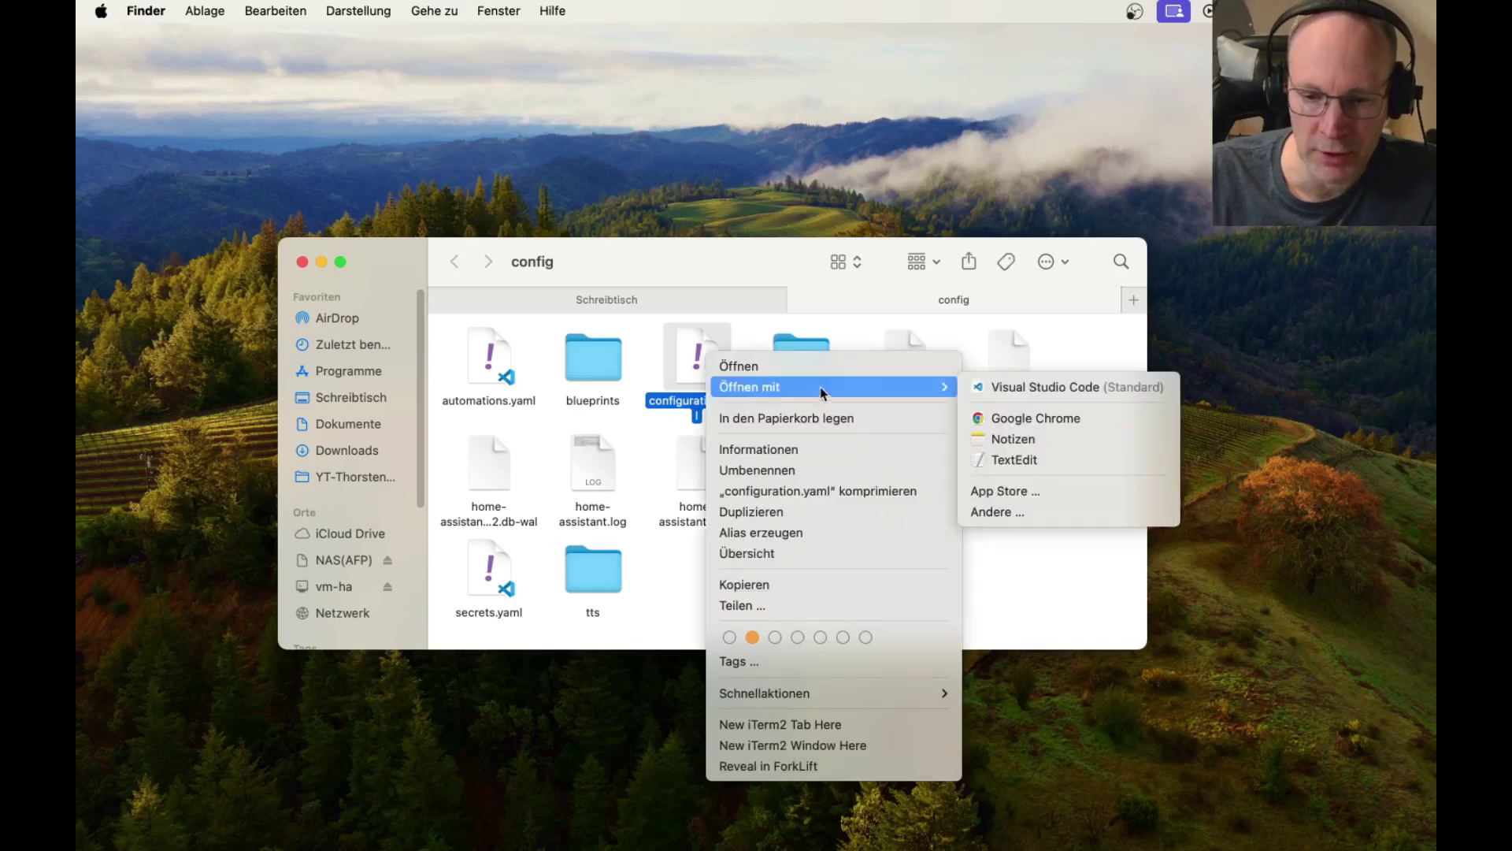
pyautogui.click(1026, 389)
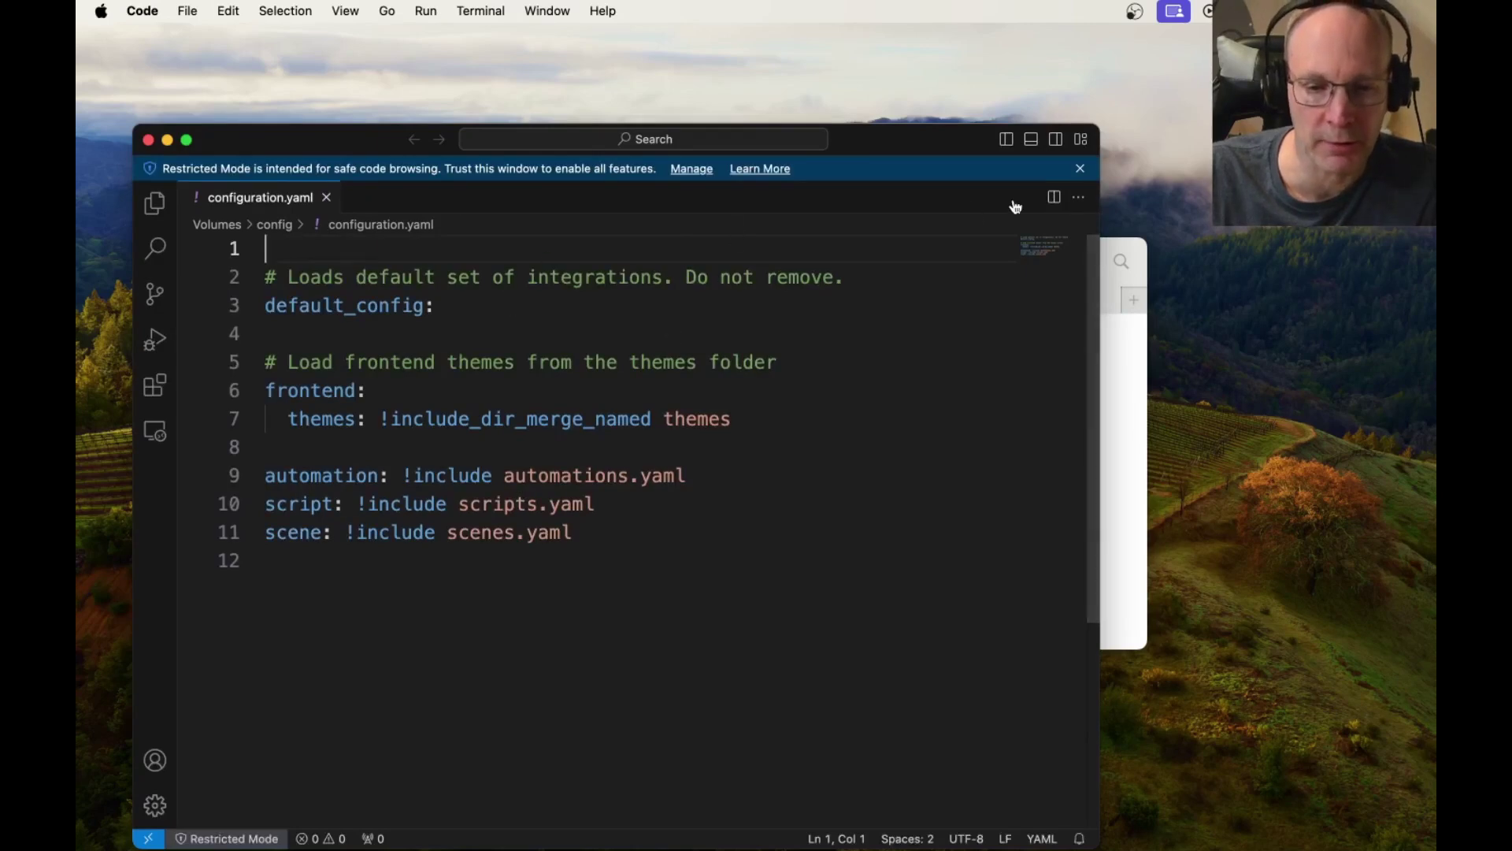
pyautogui.click(1080, 169)
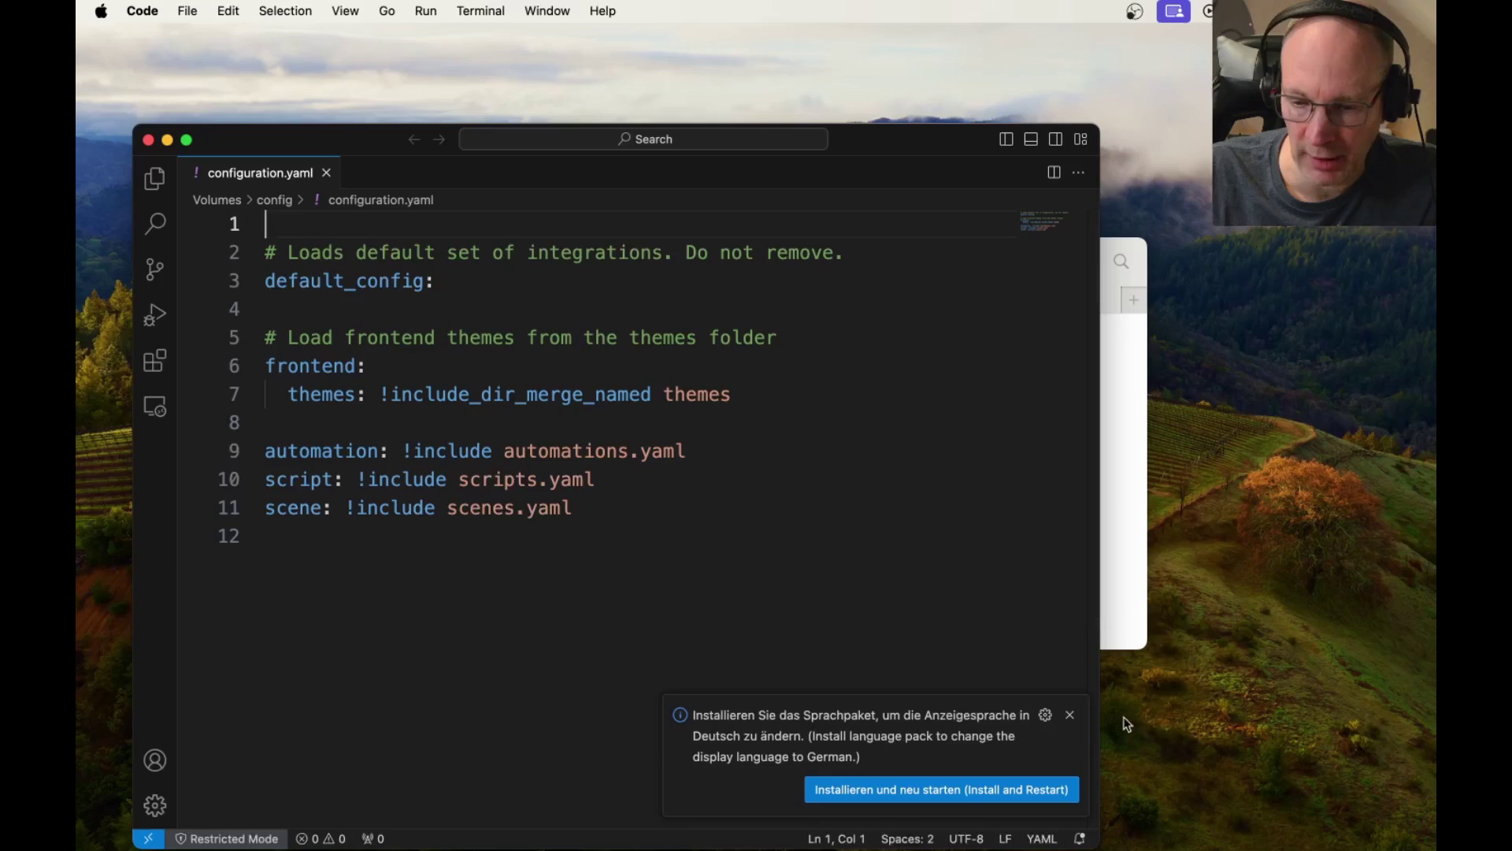
pyautogui.click(1070, 715)
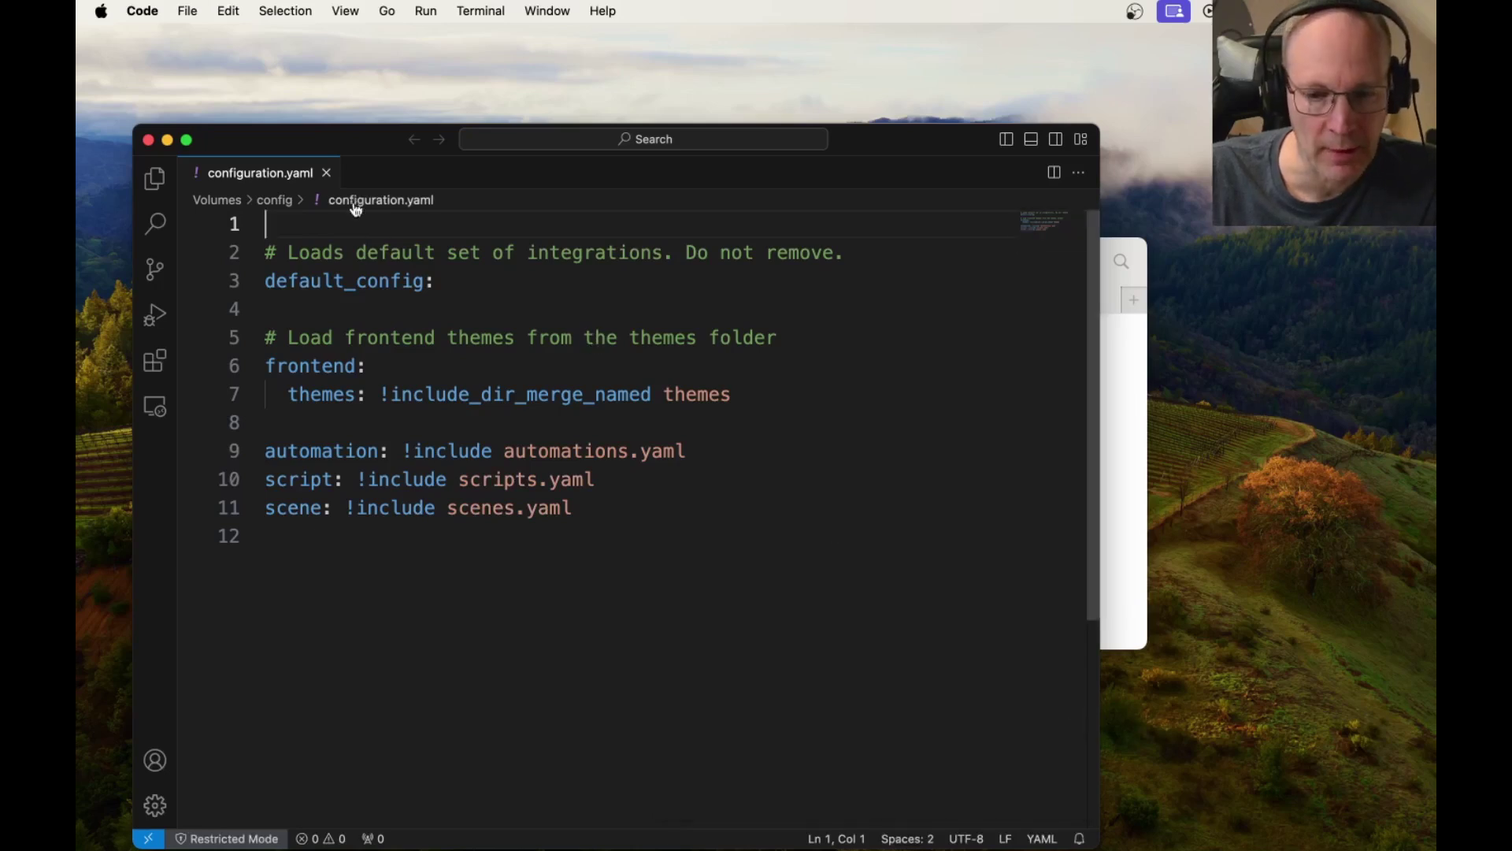
# - Move the editor window higher and place the cursor on empty line 4
pyautogui.moveTo(343, 145); pyautogui.dragTo(351, 69)
pyautogui.click(338, 230)
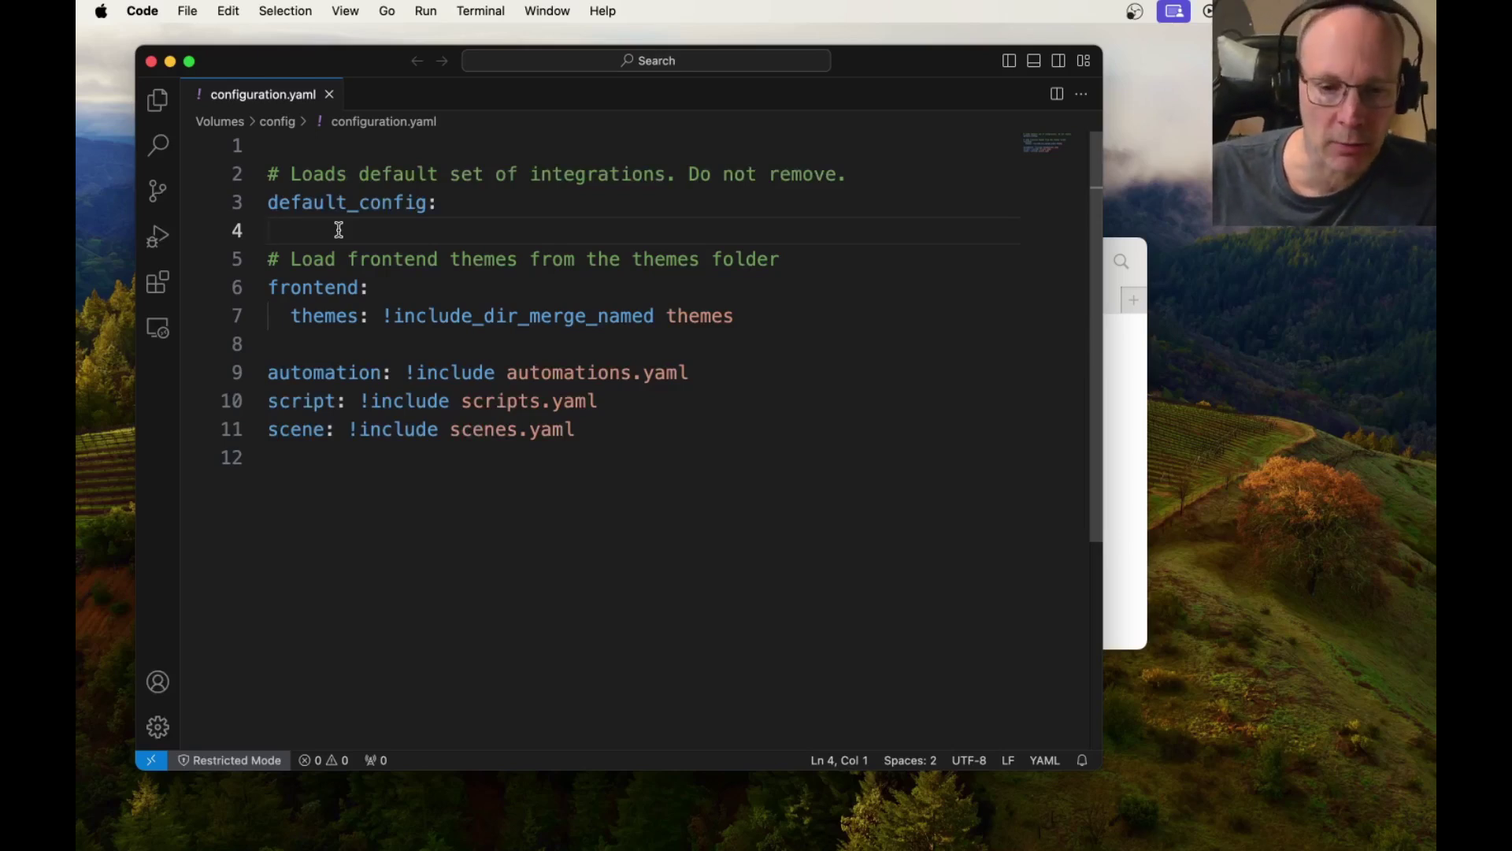
pyautogui.press('super+Tab')
pyautogui.press('super+Tab')
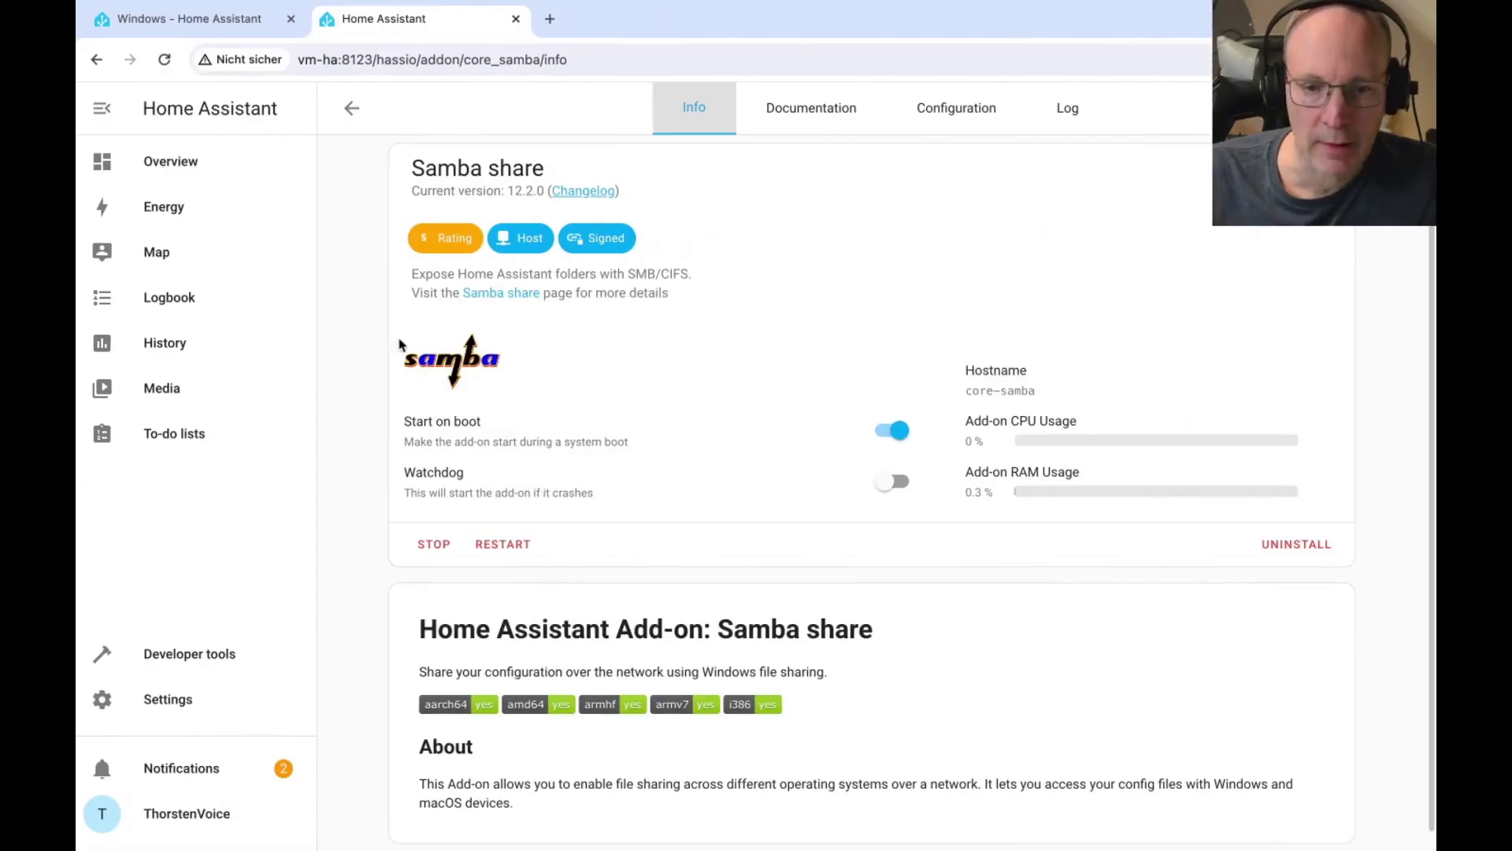
# - Check the Overview dashboard, showing only an Unknown person card, then return to Visual Studio Code
pyautogui.click(202, 162)
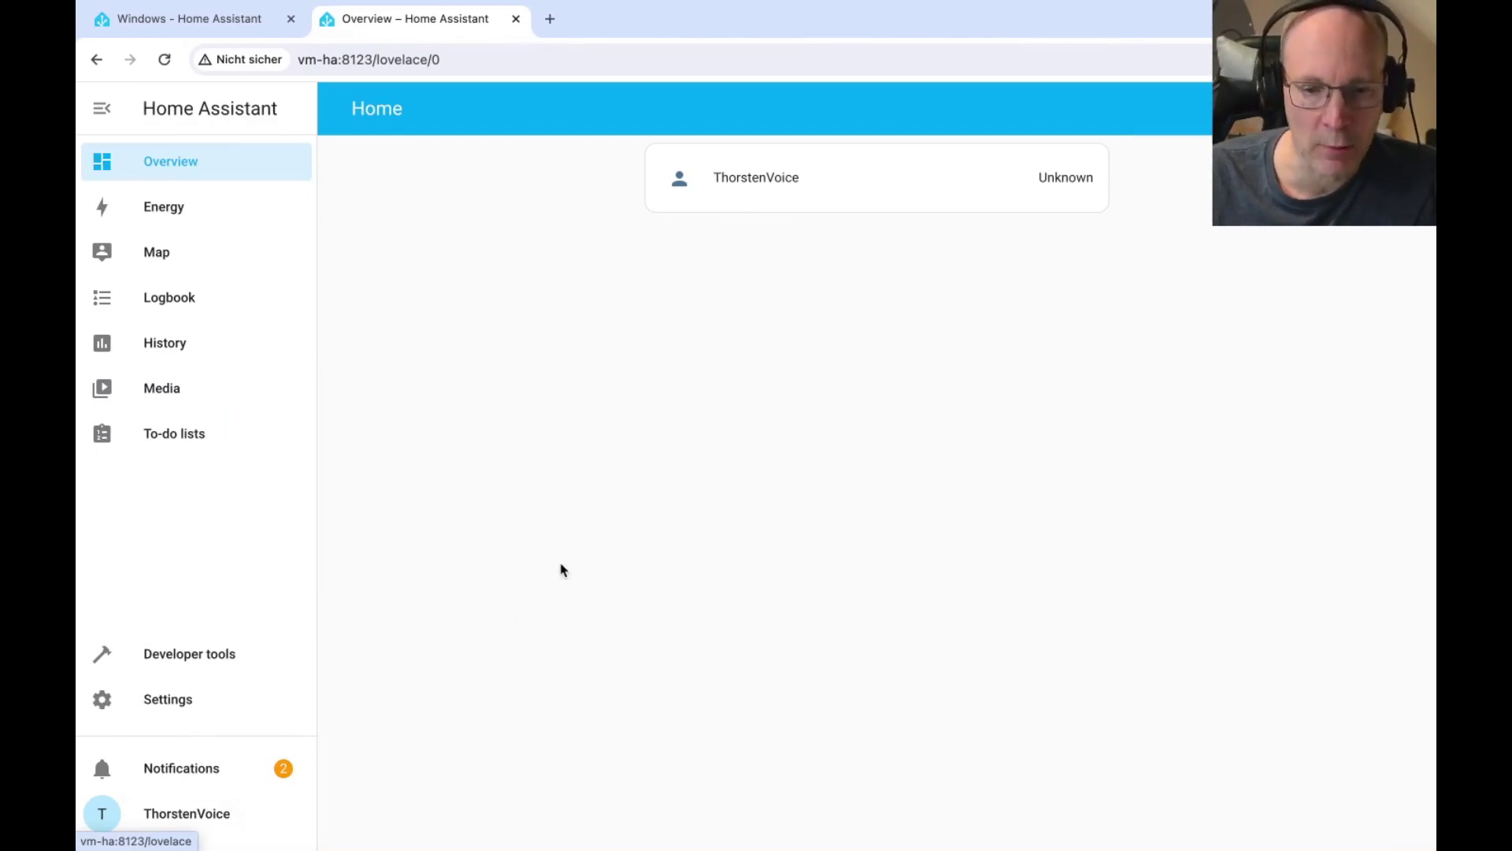
pyautogui.press('super+Tab')
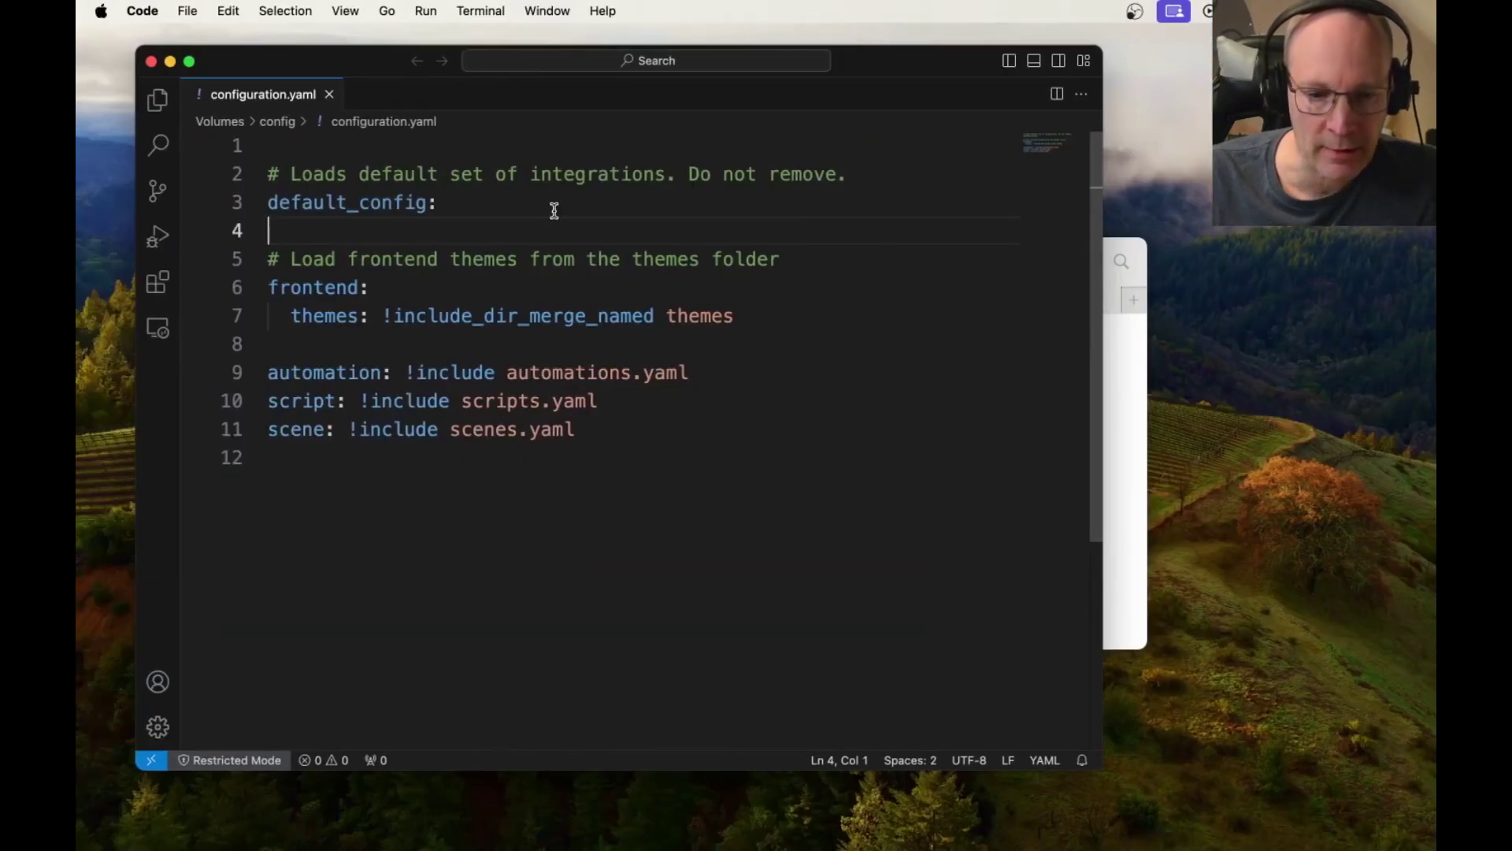
# - Add 'demo:' on line 5 below default_config and save configuration.yaml
pyautogui.press('Return')
pyautogui.press('Return')
pyautogui.press('Up')
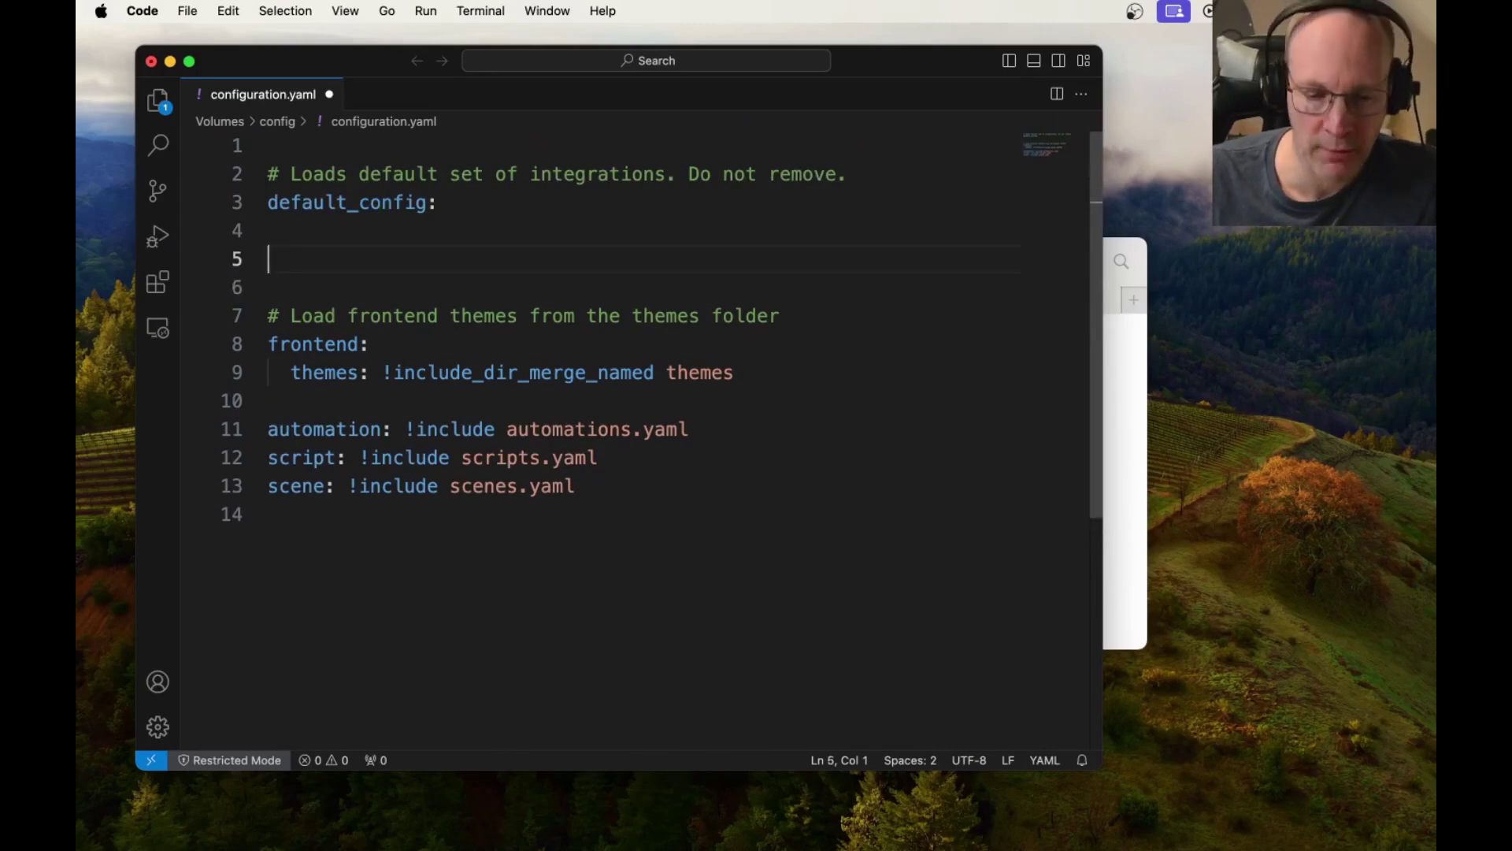
pyautogui.write('demo:')
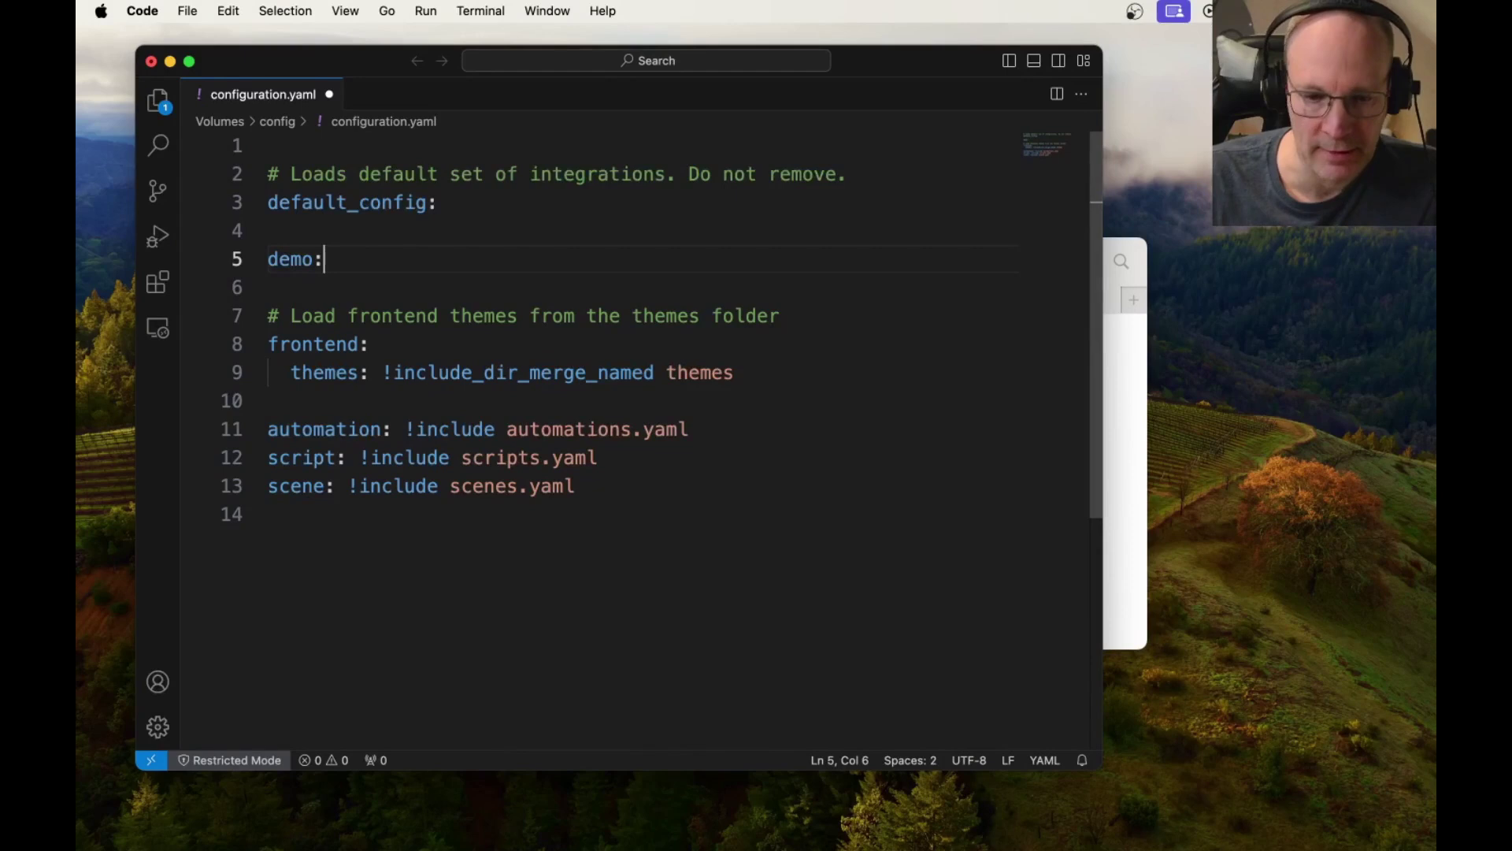
pyautogui.press('super+s')
pyautogui.press('super+Tab')
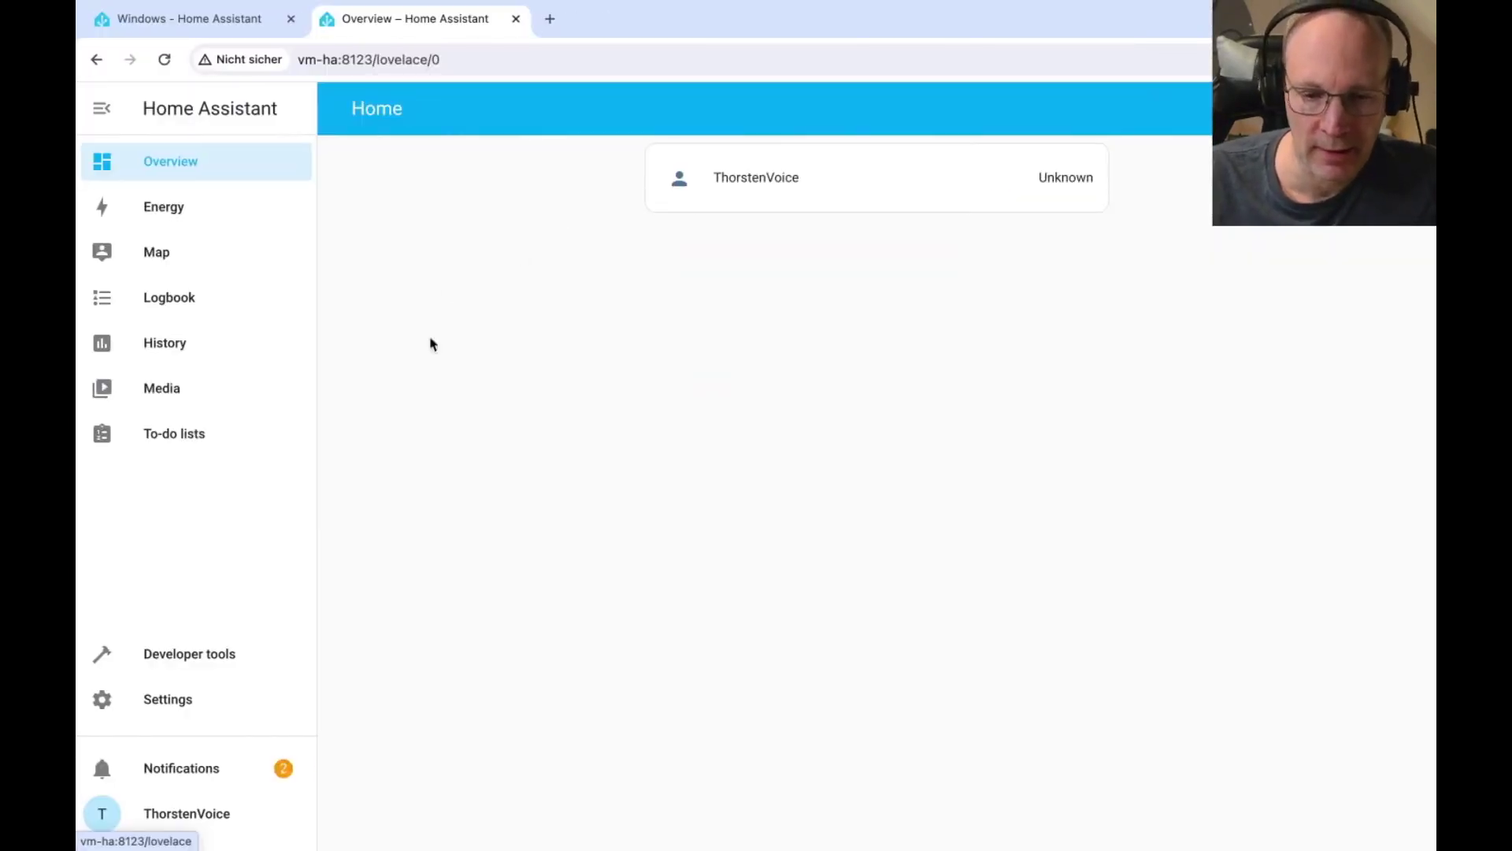
# - Validate the configuration in Developer tools > YAML, then restart Home Assistant
pyautogui.click(189, 655)
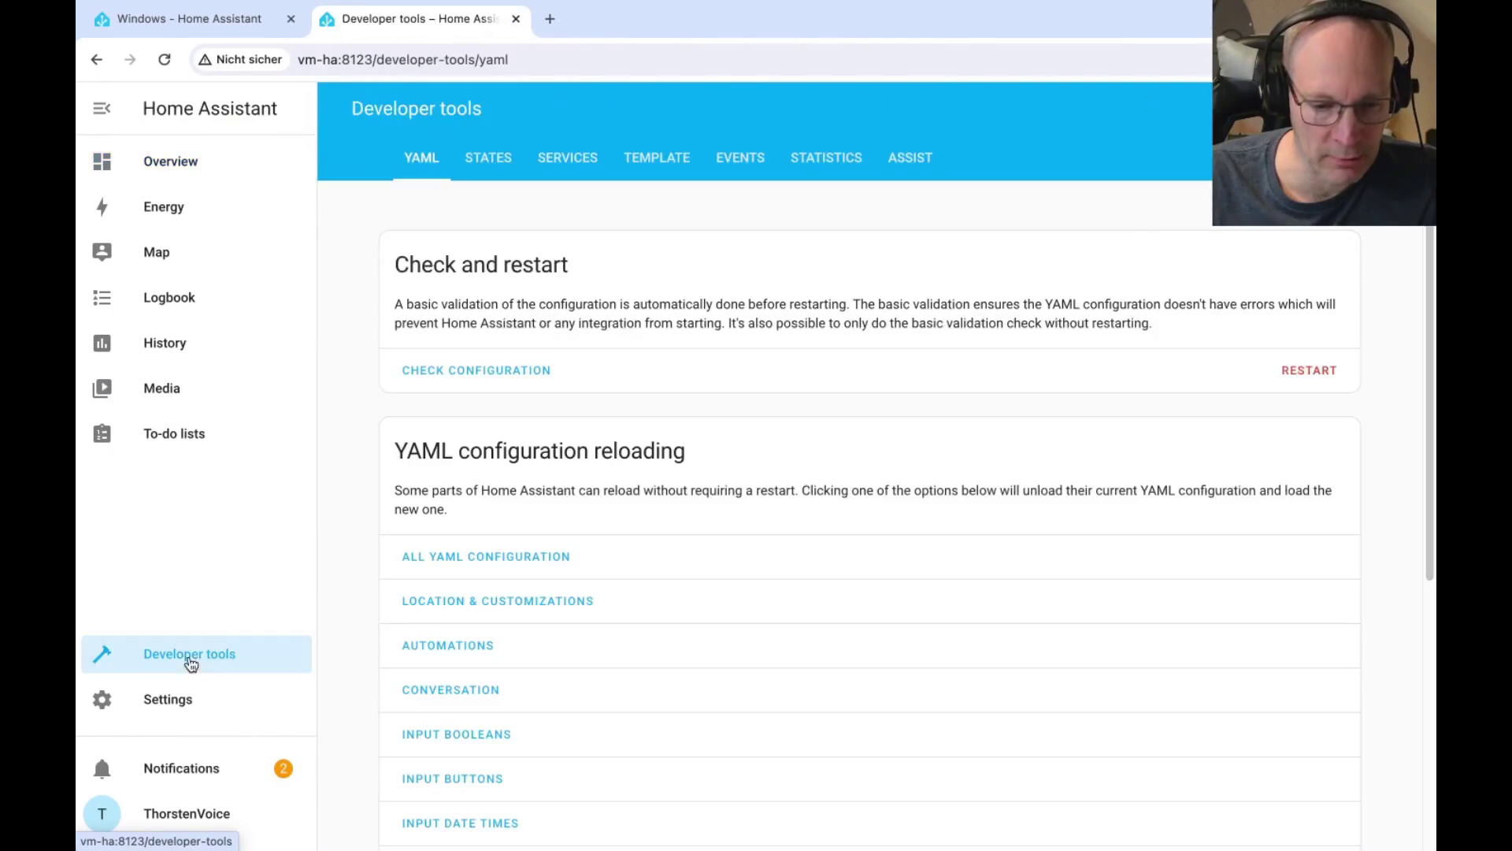
pyautogui.click(483, 381)
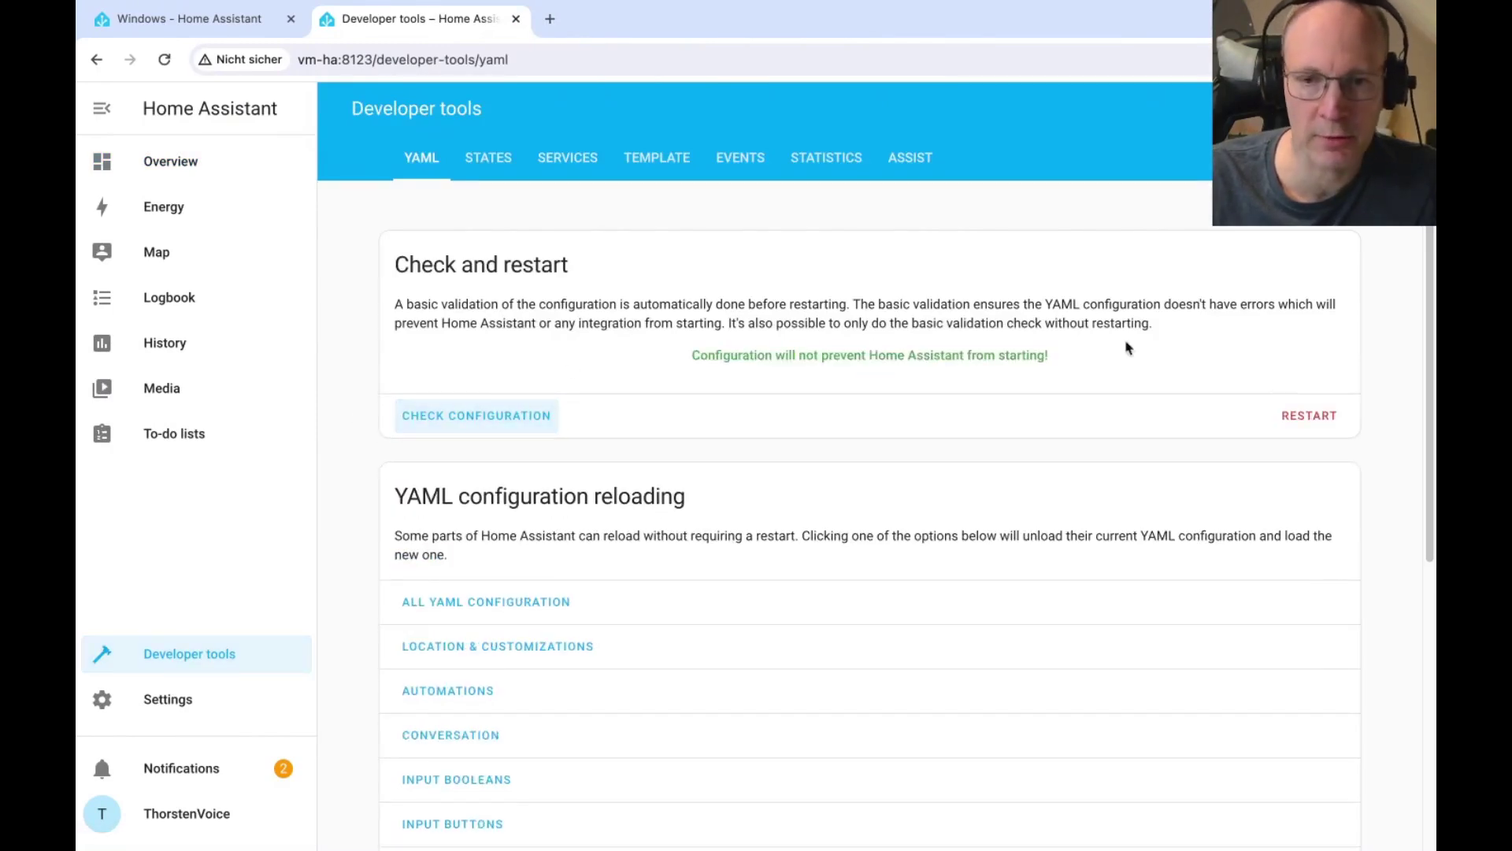
pyautogui.click(1314, 417)
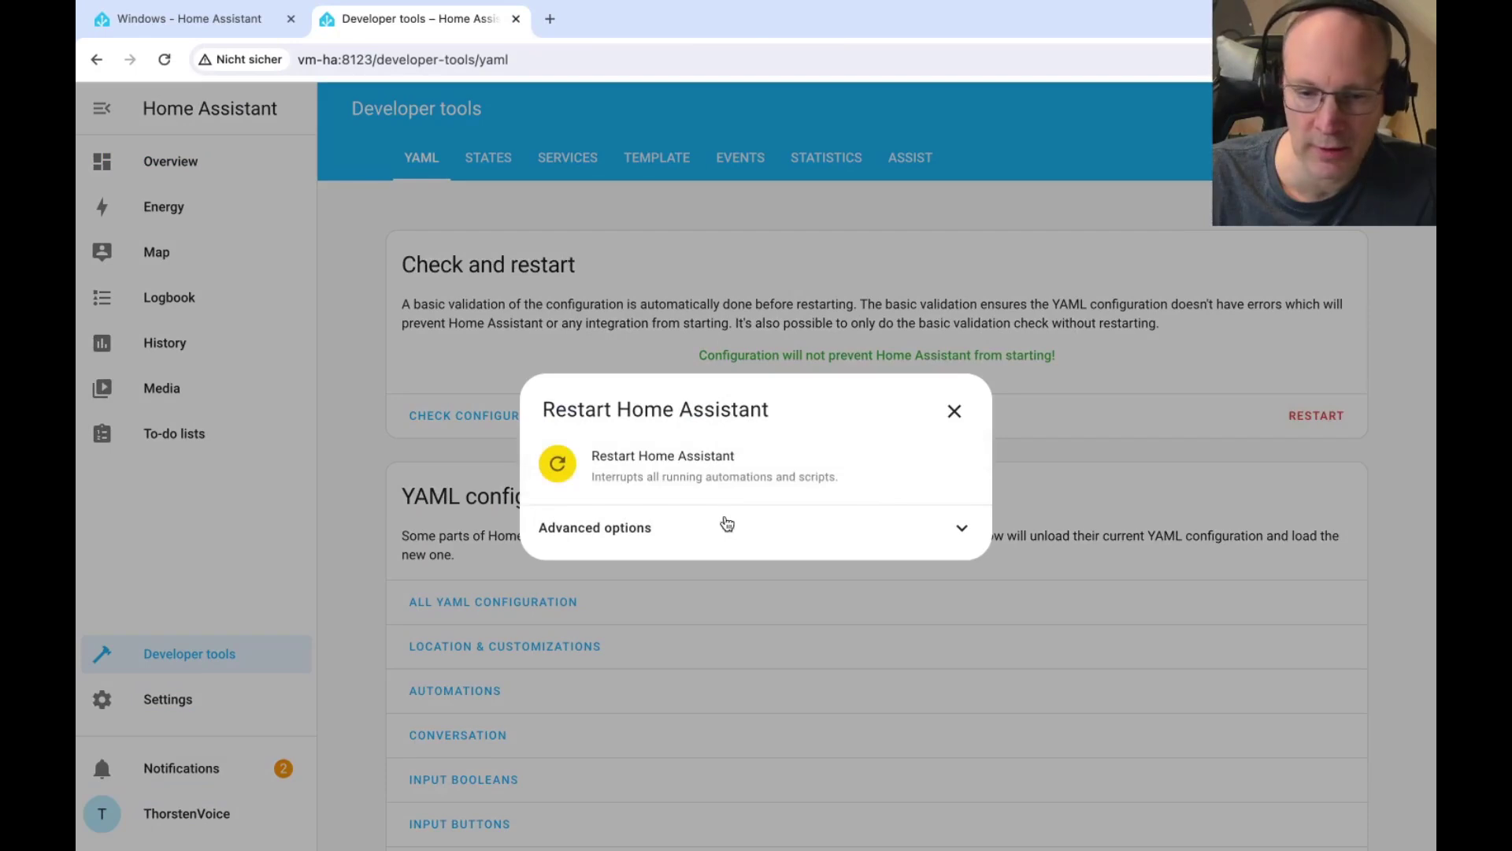
pyautogui.click(653, 469)
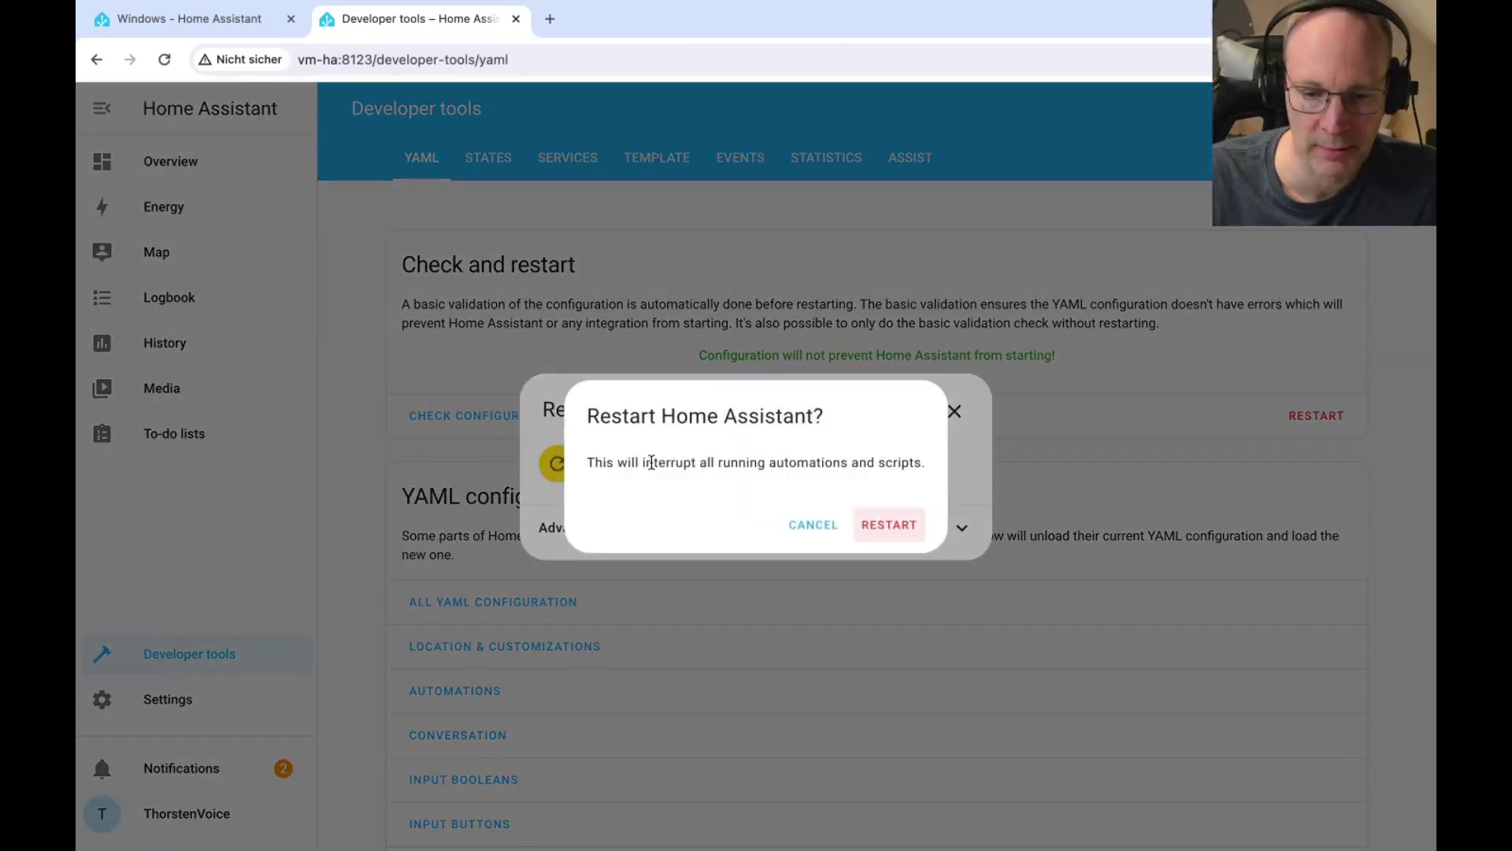
pyautogui.click(909, 527)
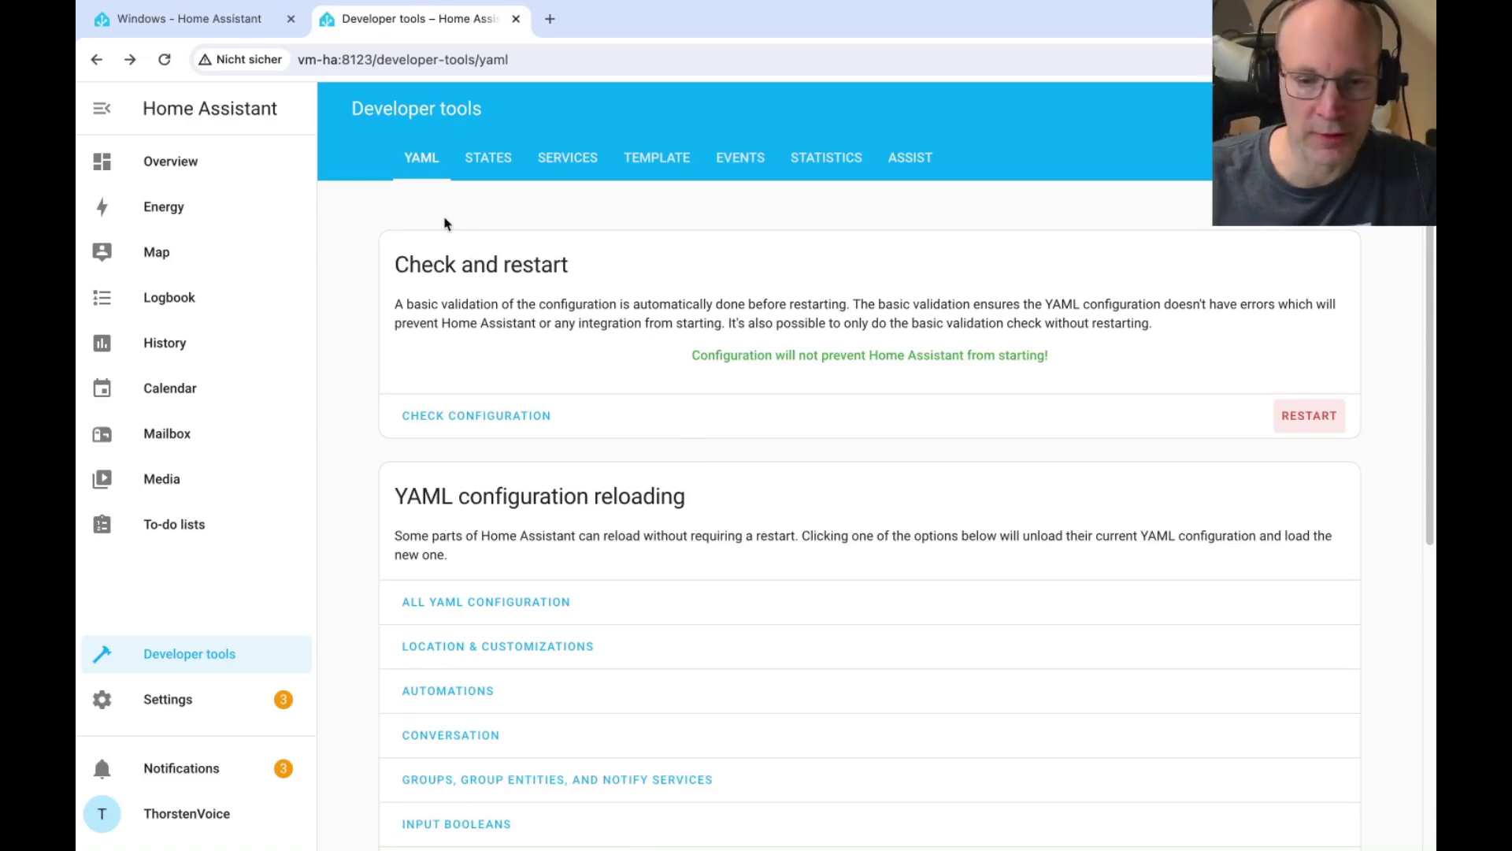
# - View the Overview dashboard with demo cards like Air Quality, Security, Cover and Ecobee thermostat
pyautogui.click(190, 165)
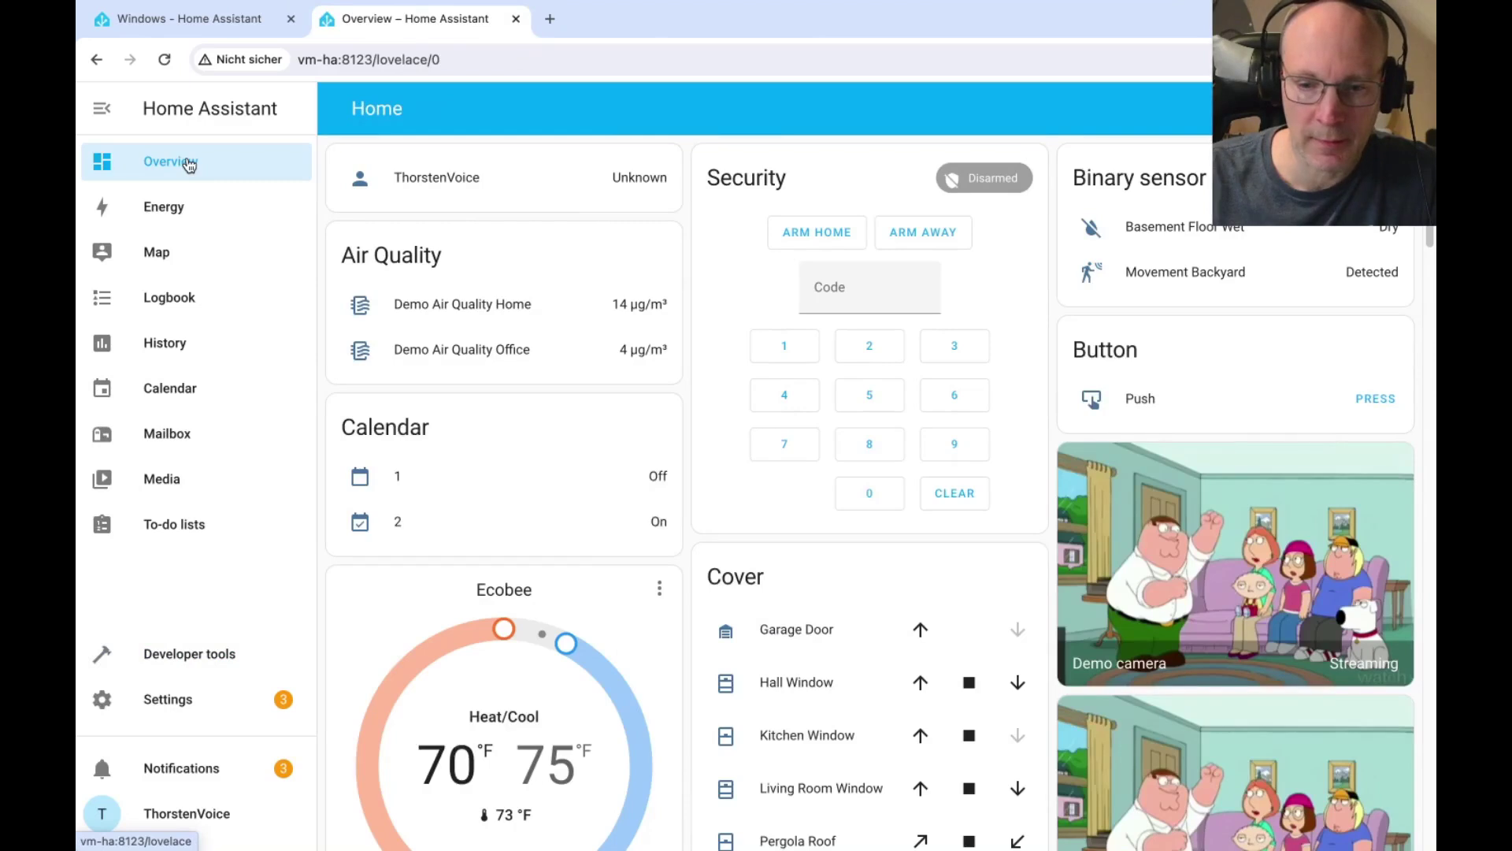